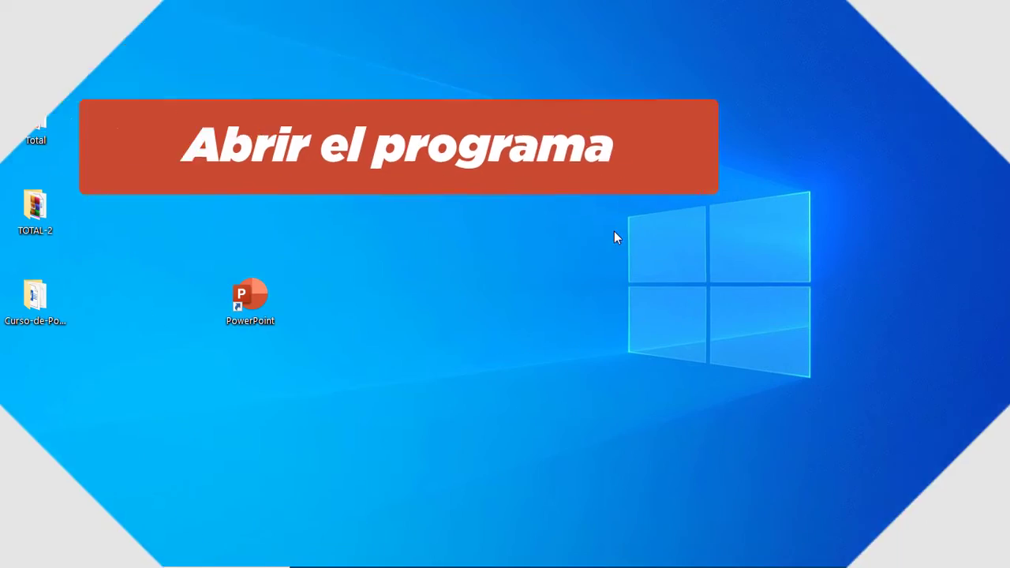
Step: Launch PowerPoint from its desktop shortcut
double_click(255, 299)
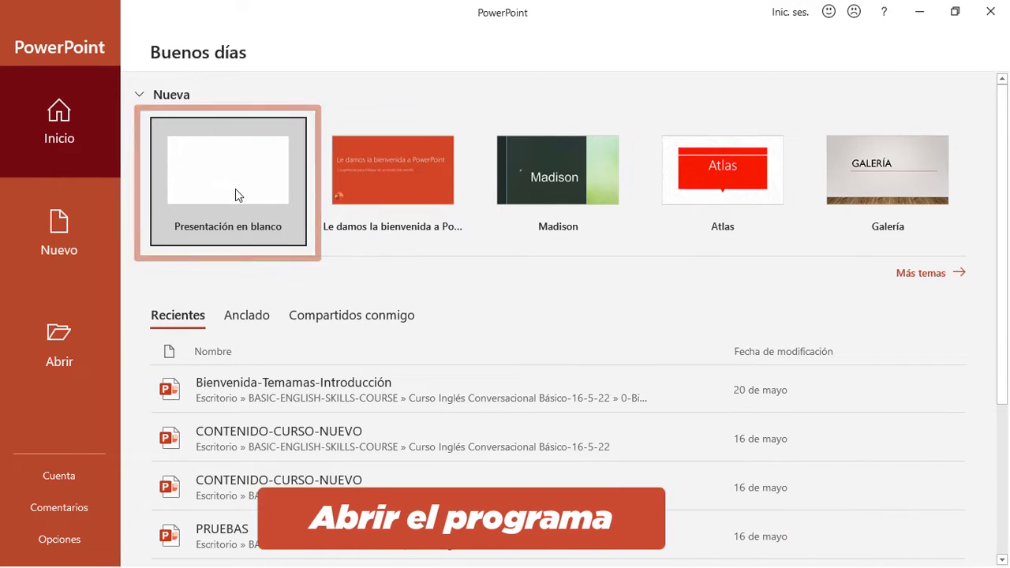
Step: Create a new 'Presentación en blanco' from the start screen
left_click(235, 190)
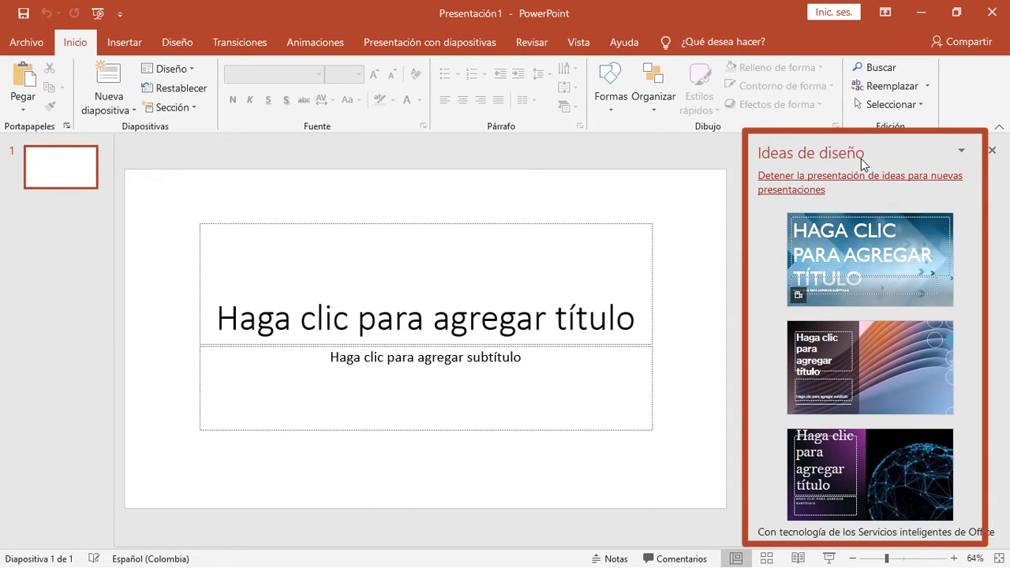
scroll(909, 299, "down", 5)
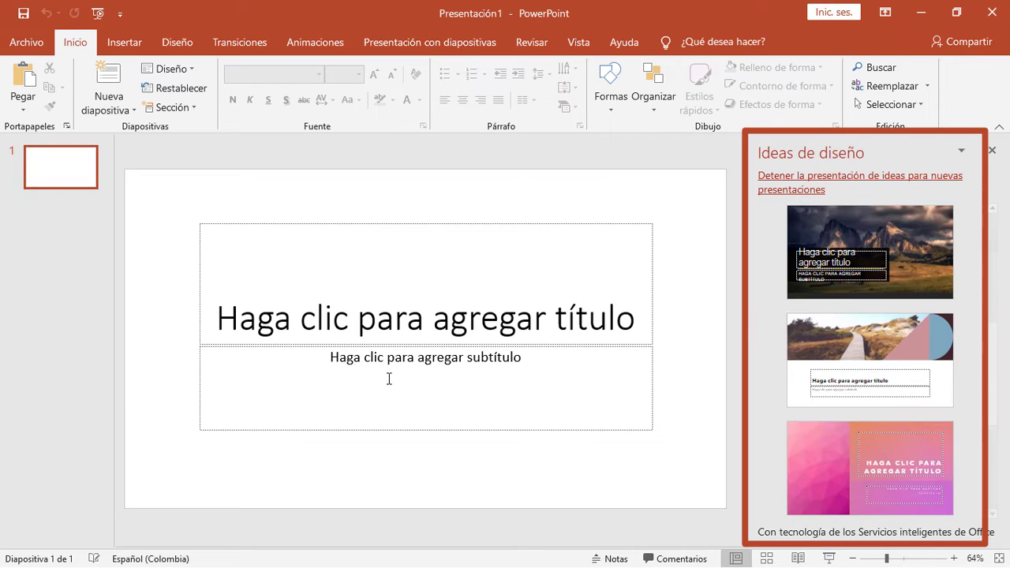
left_click(873, 224)
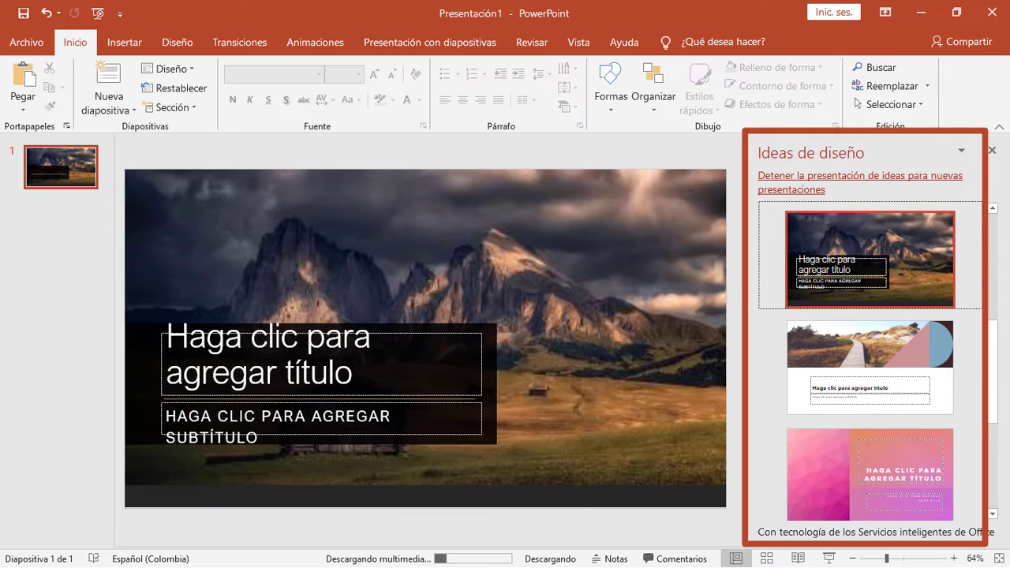
left_click(833, 353)
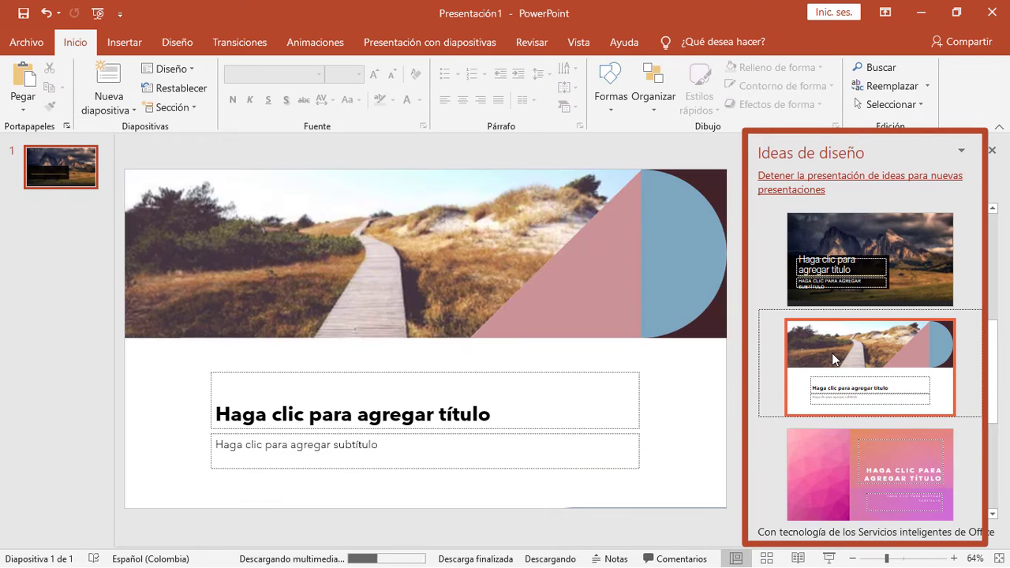
left_click(877, 460)
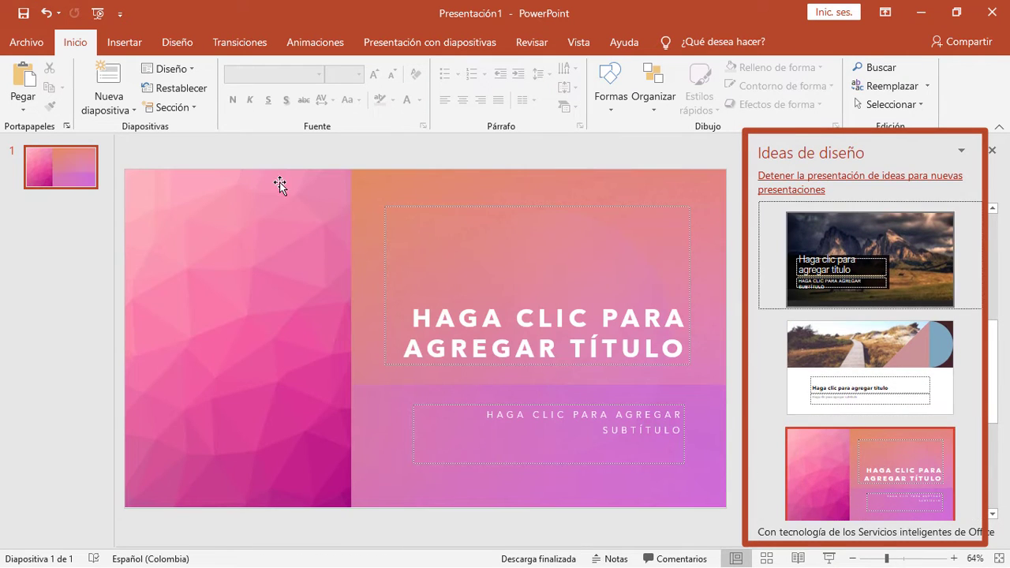
left_click(47, 14)
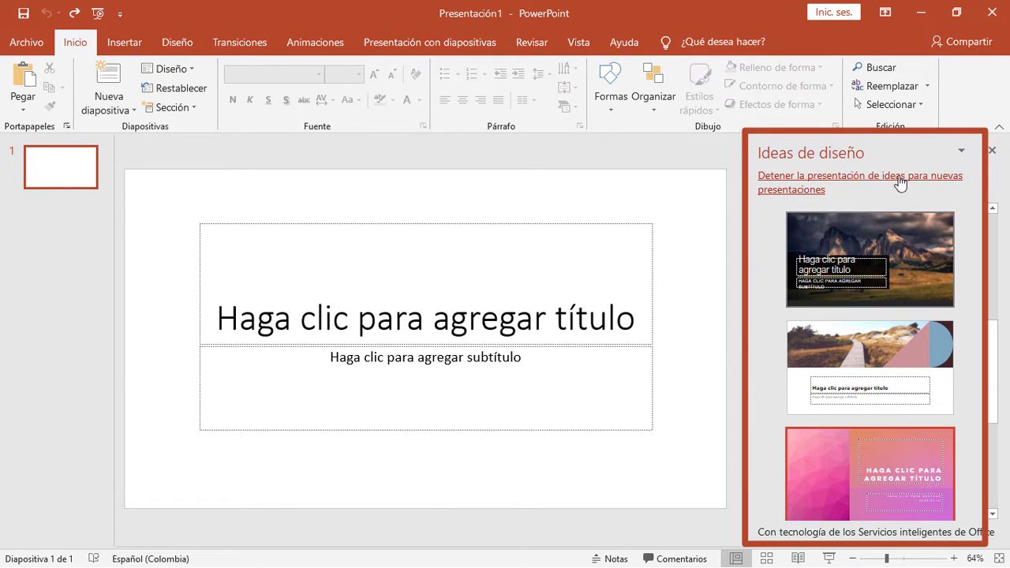
Step: Close the Ideas de diseño pane and dismiss the Diseño de impacto tip
left_click(993, 151)
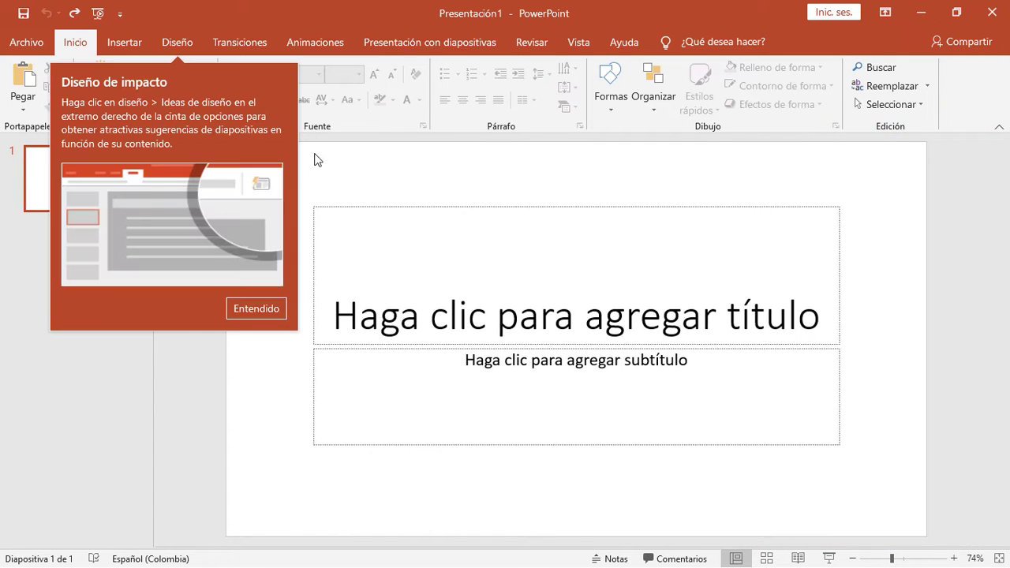
left_click(256, 309)
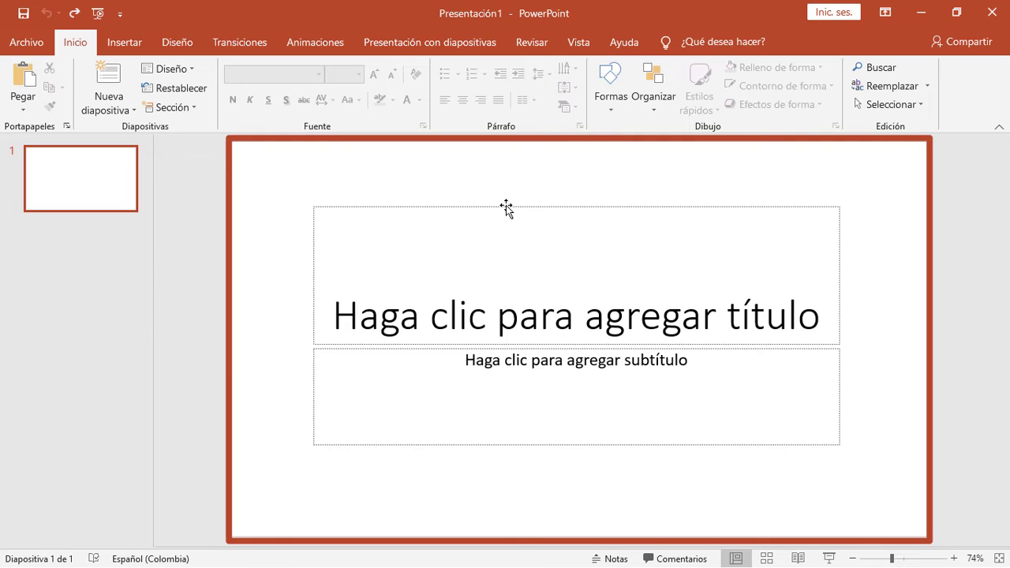
Step: Enter 'POWERPOINT' as the slide title and 'Ejemplo' as the subtitle
left_click(506, 206)
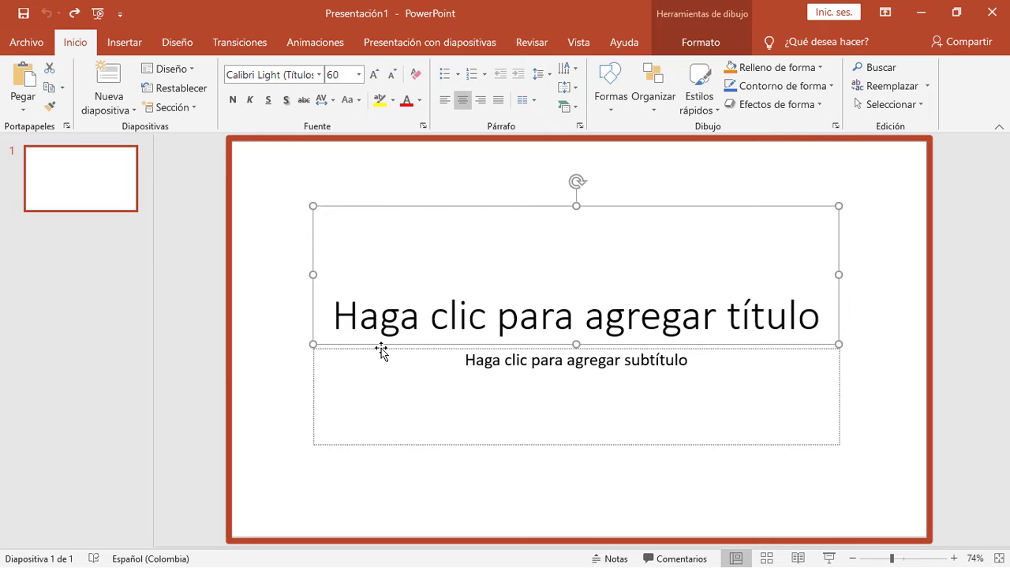
left_click(315, 379)
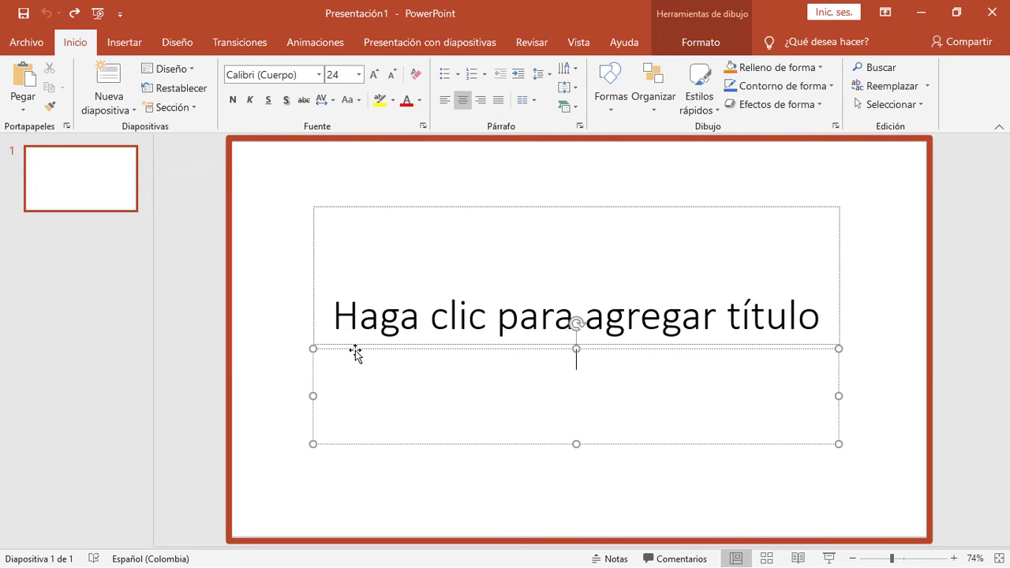
left_click(465, 206)
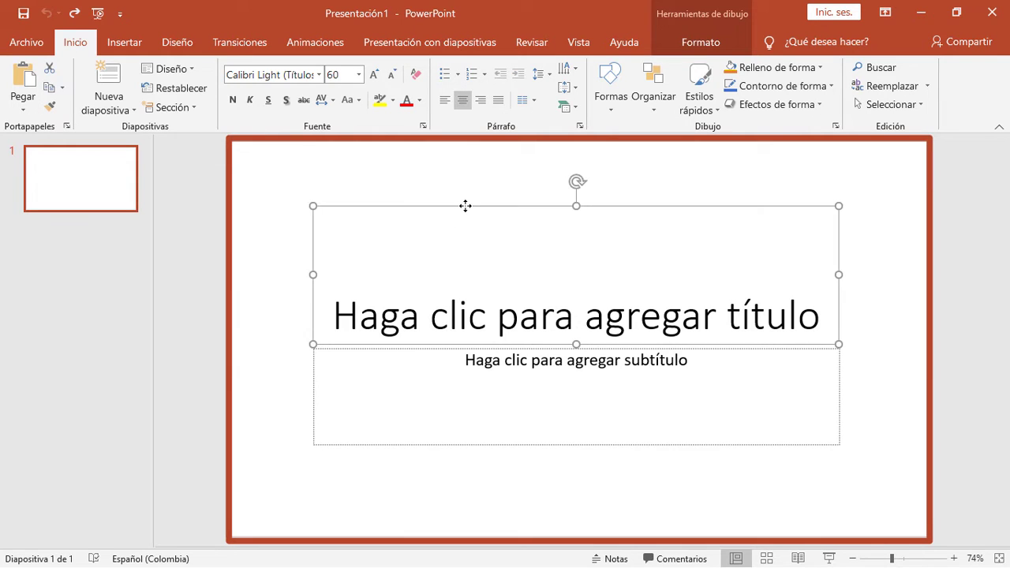
left_click(477, 314)
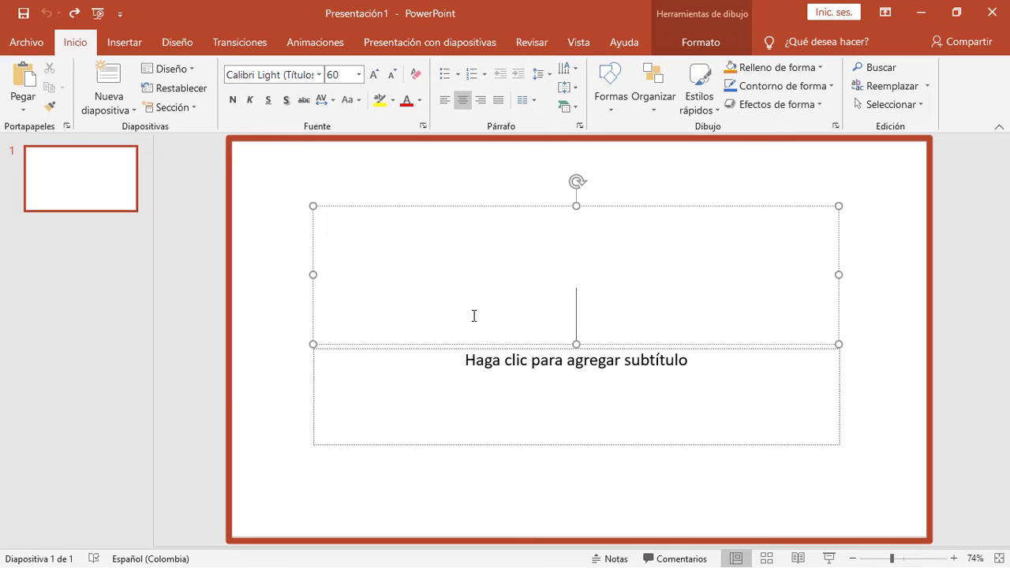
left_click(523, 363)
left_click(530, 319)
type("POWERPOINT")
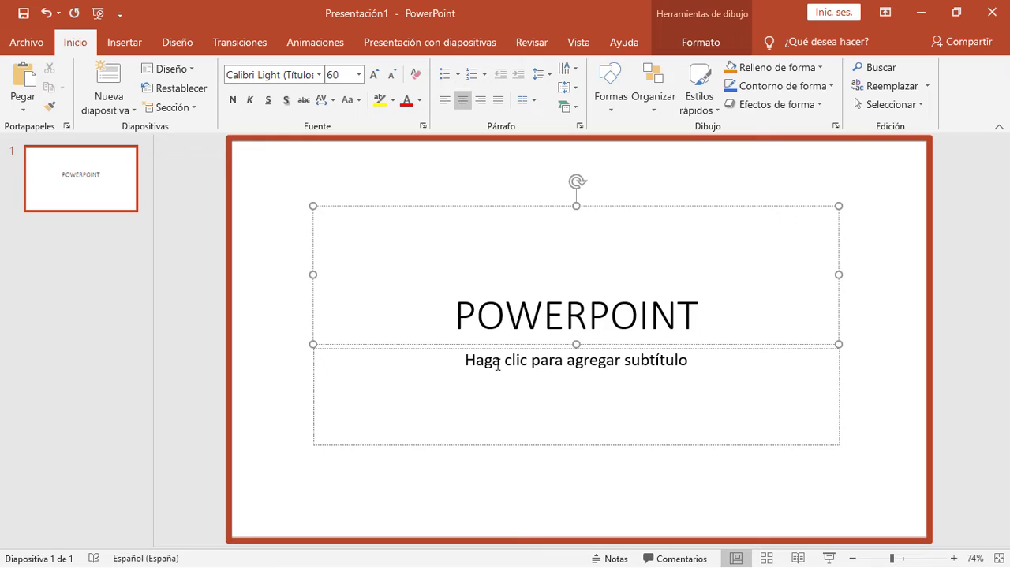
left_click(483, 369)
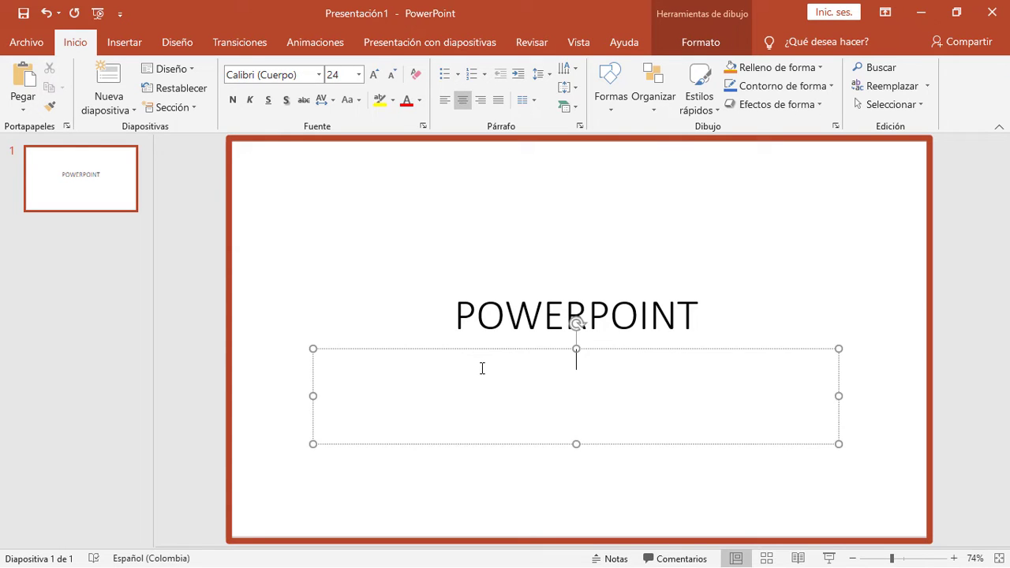
type("E")
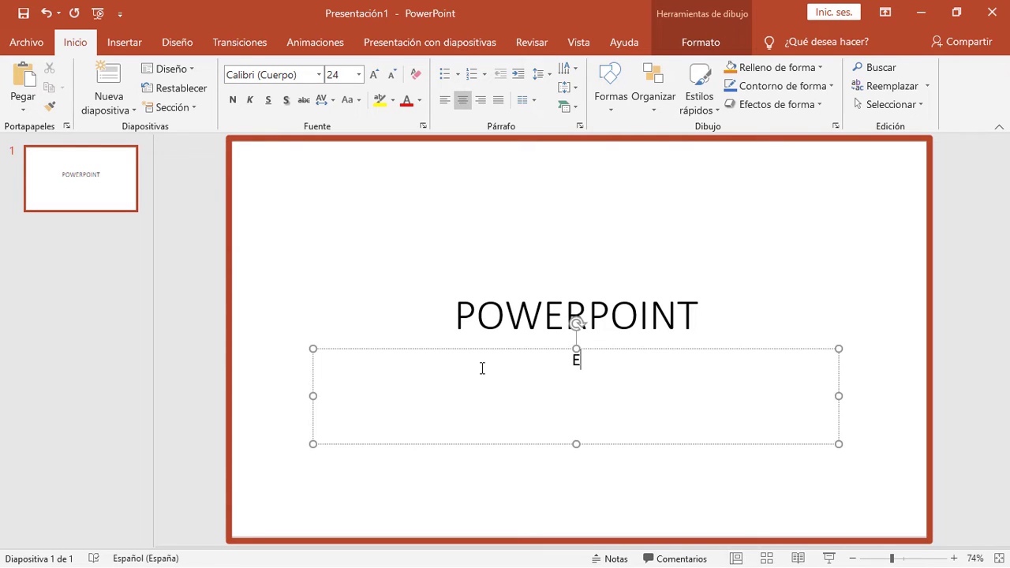
type("jemplo")
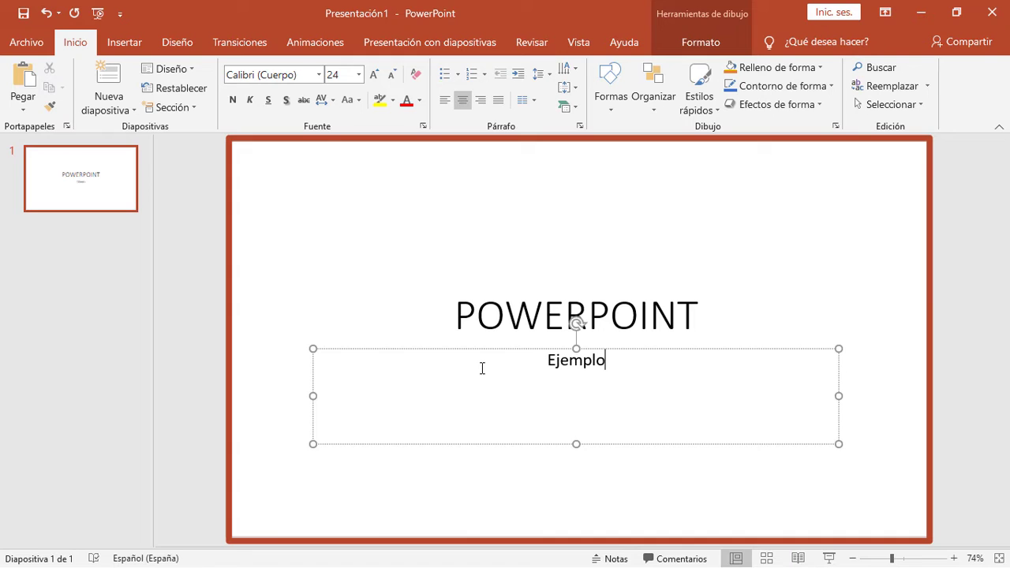
left_click(915, 243)
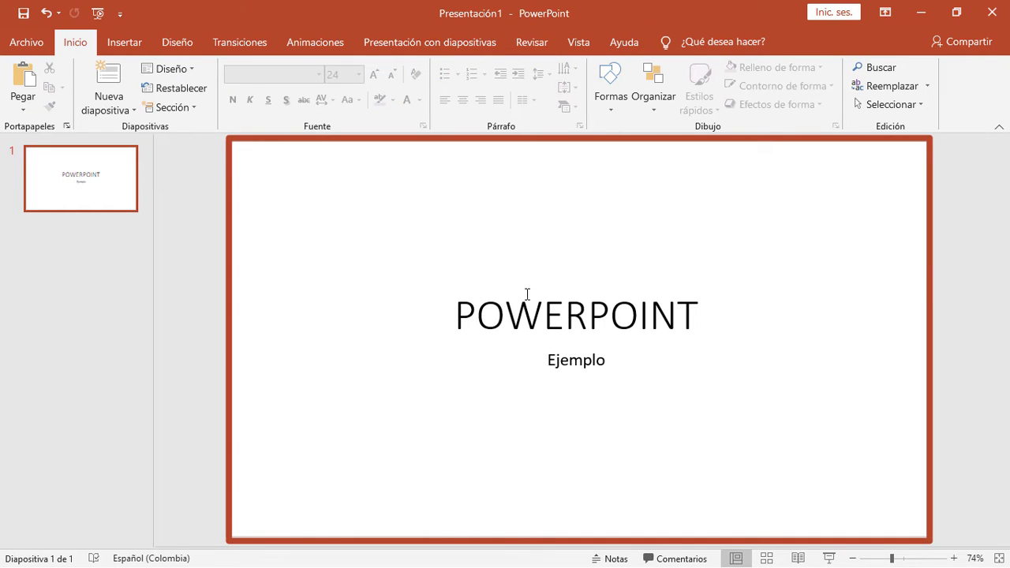
left_click(588, 318)
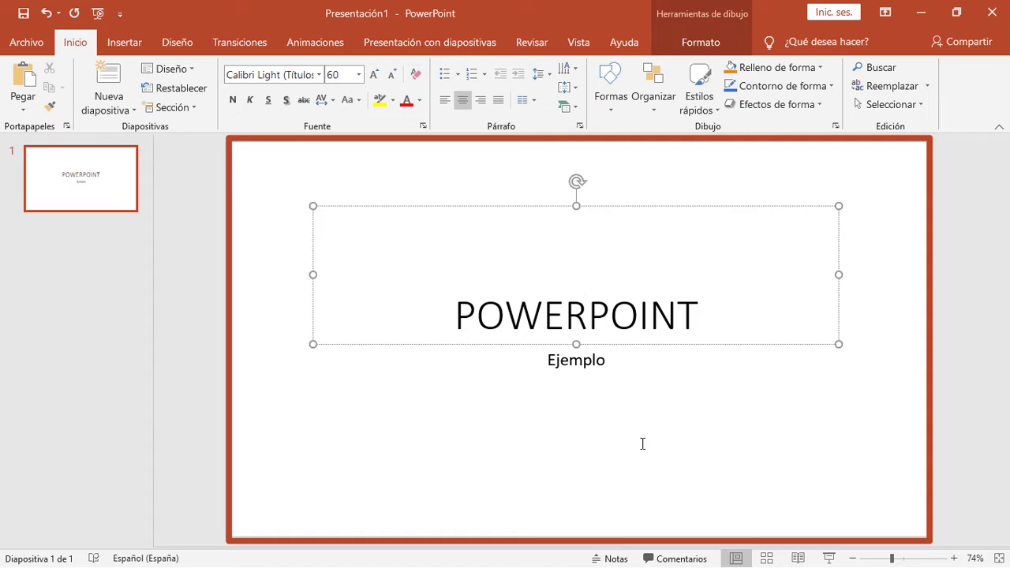
left_click(601, 363)
left_click(678, 319)
left_click(244, 181)
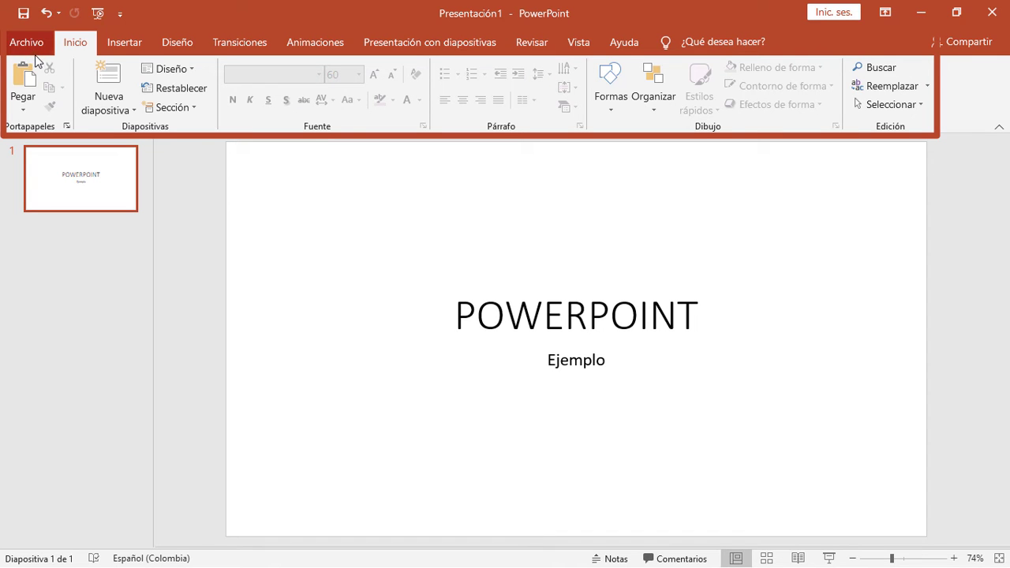
left_click(30, 45)
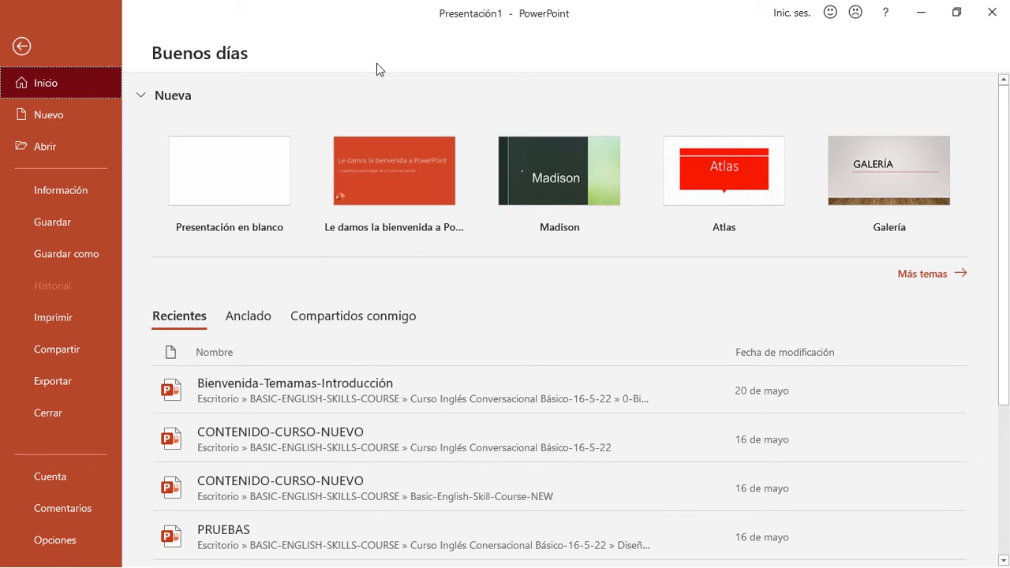
left_click(21, 46)
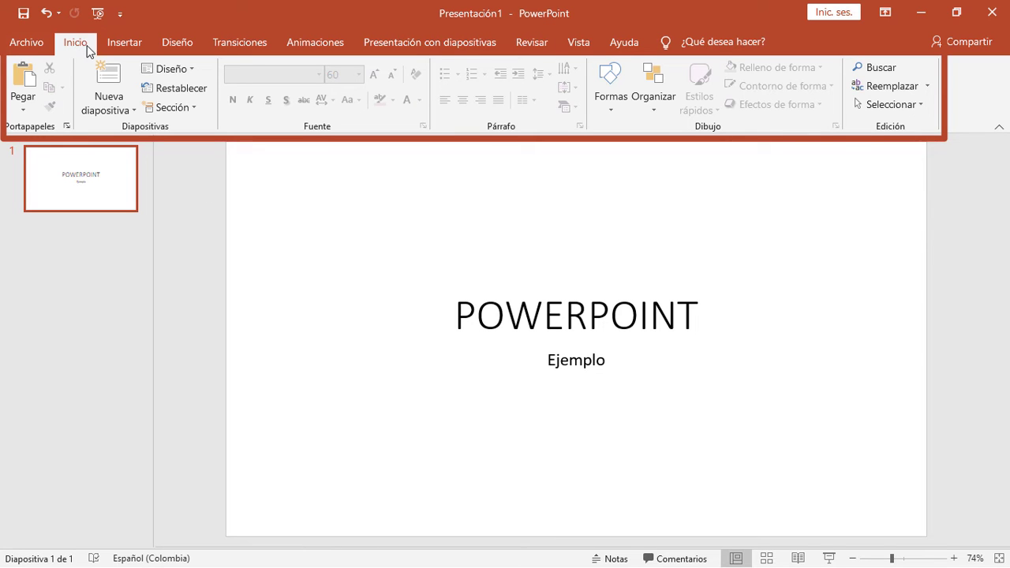
left_click(118, 41)
left_click(181, 42)
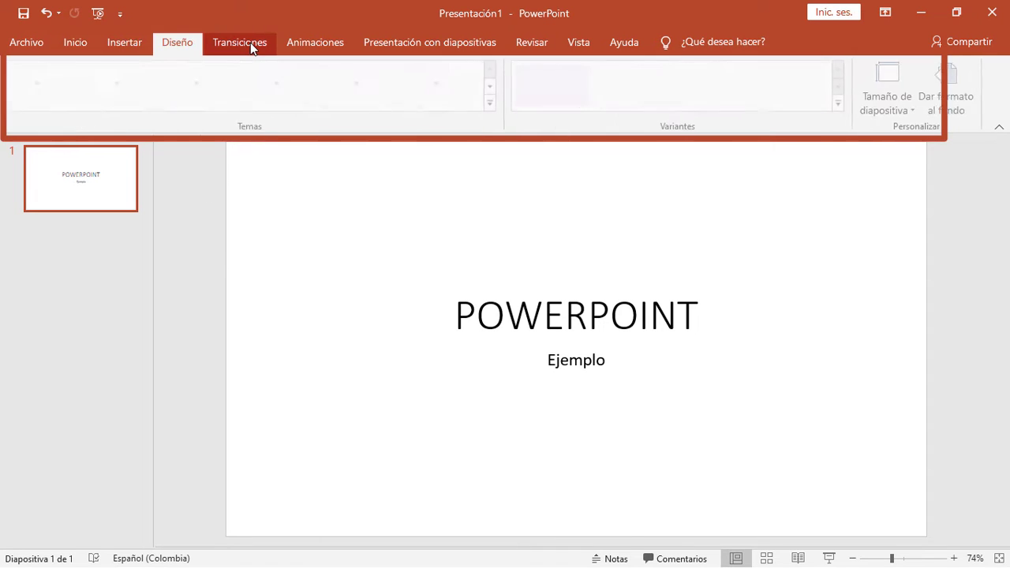
left_click(243, 42)
left_click(307, 42)
left_click(432, 41)
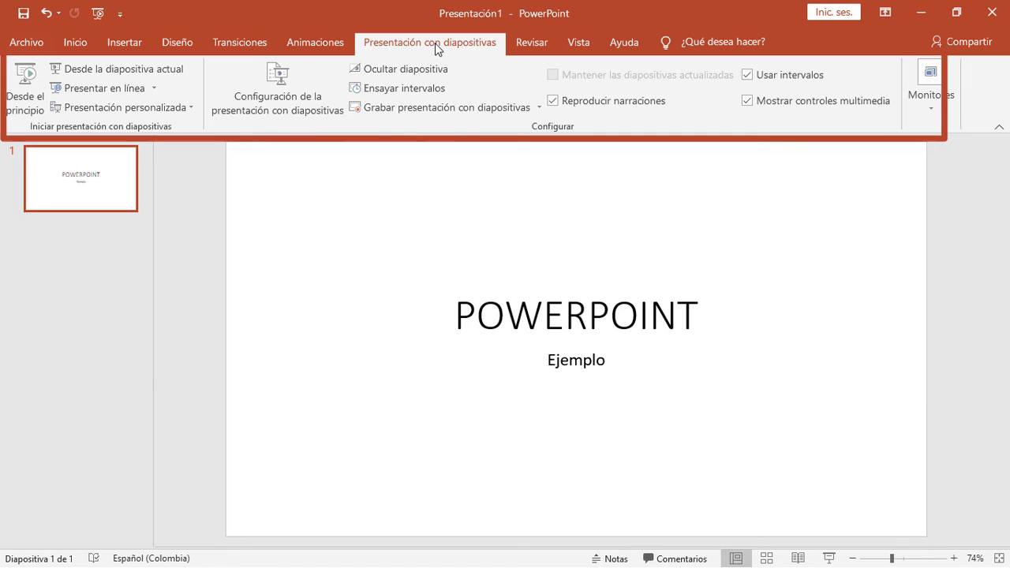
left_click(528, 42)
left_click(624, 44)
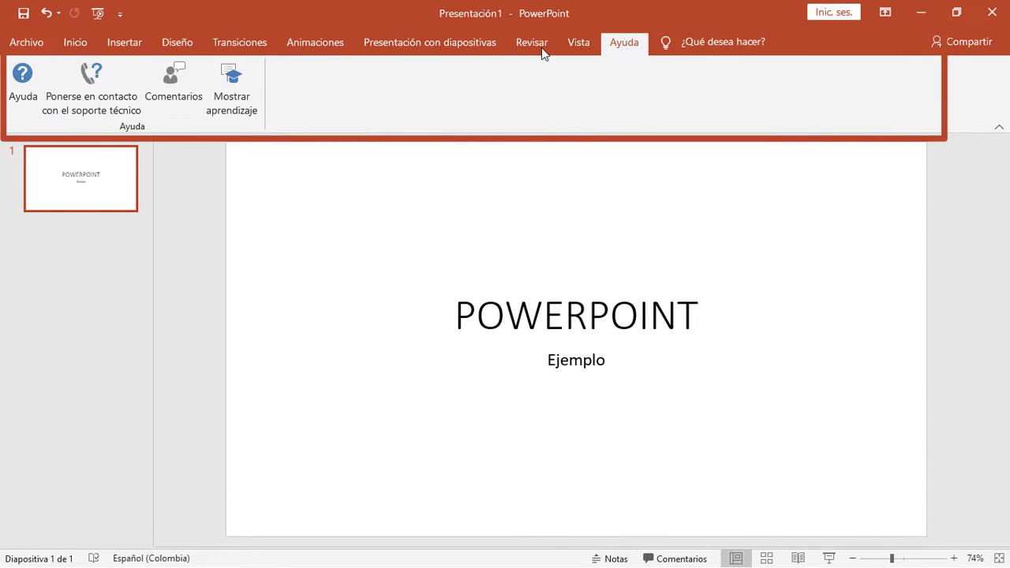
left_click(78, 44)
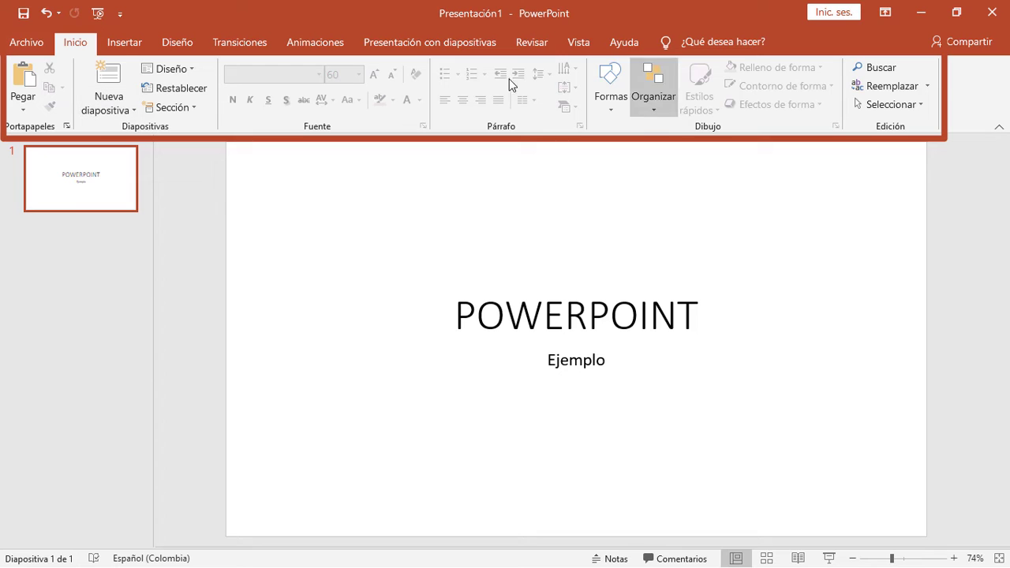
Step: Check the Pegar options, add a new slide then undo it, and show the Diseño layouts
left_click(27, 106)
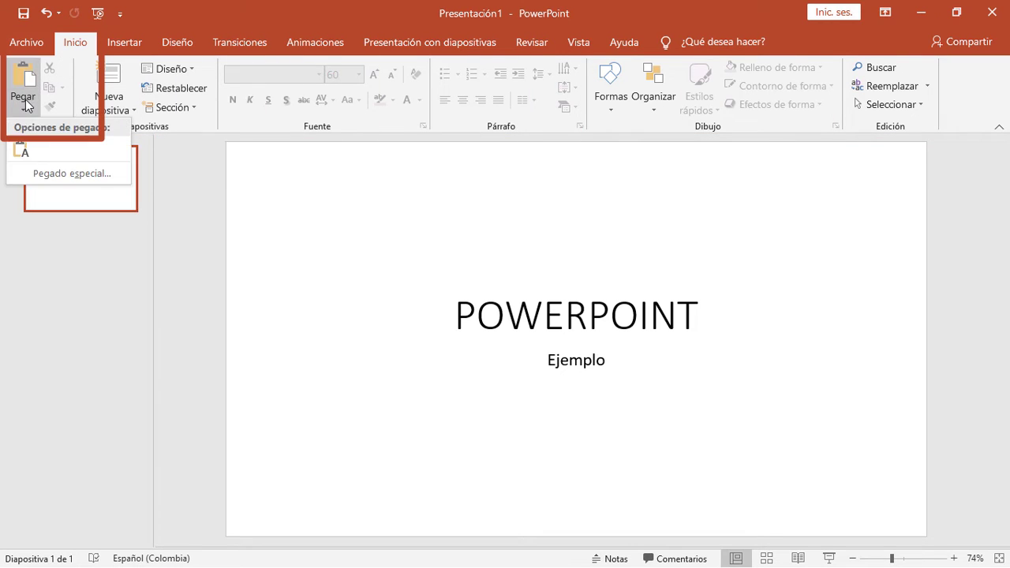
left_click(27, 98)
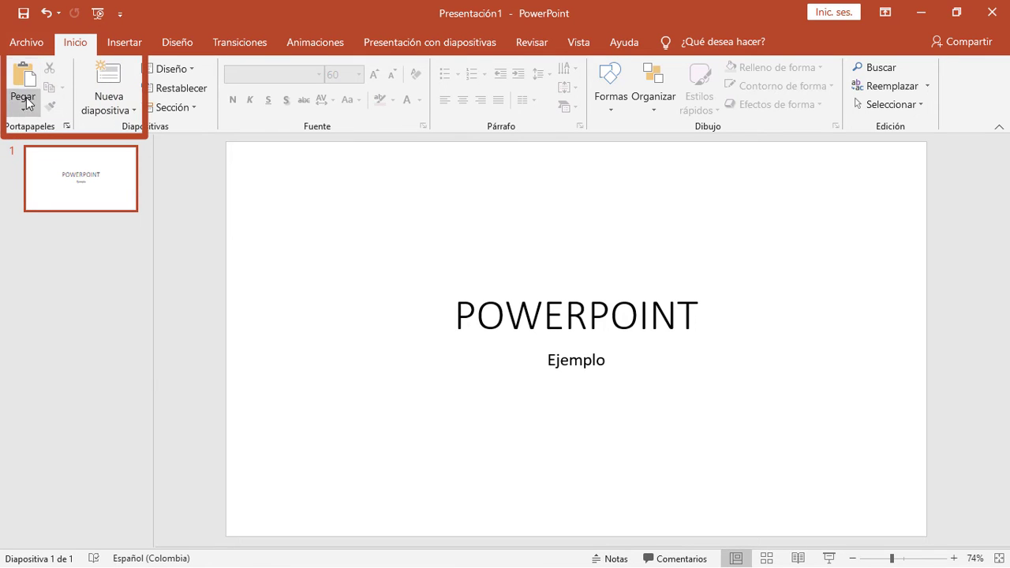
left_click(120, 79)
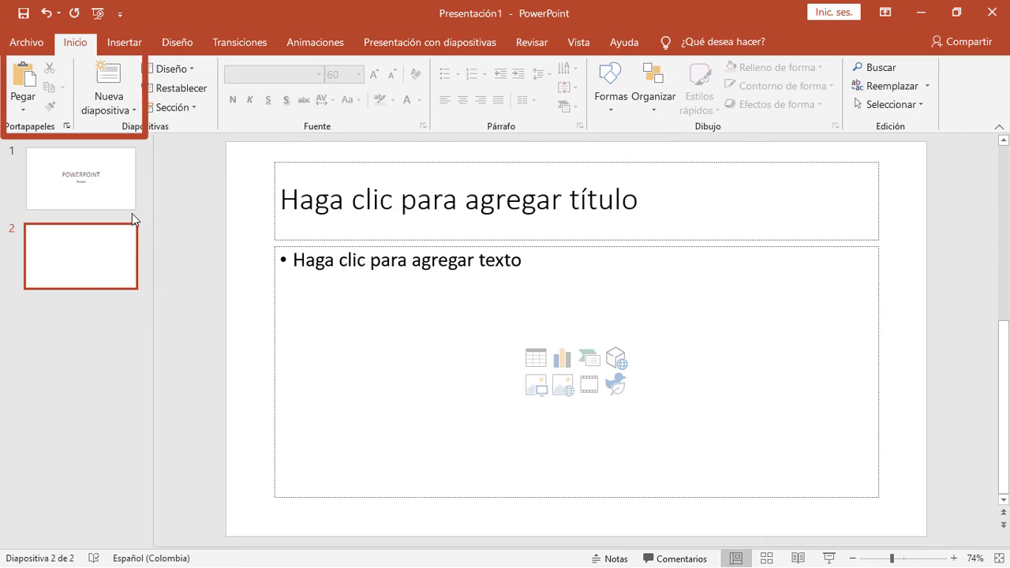
left_click(45, 15)
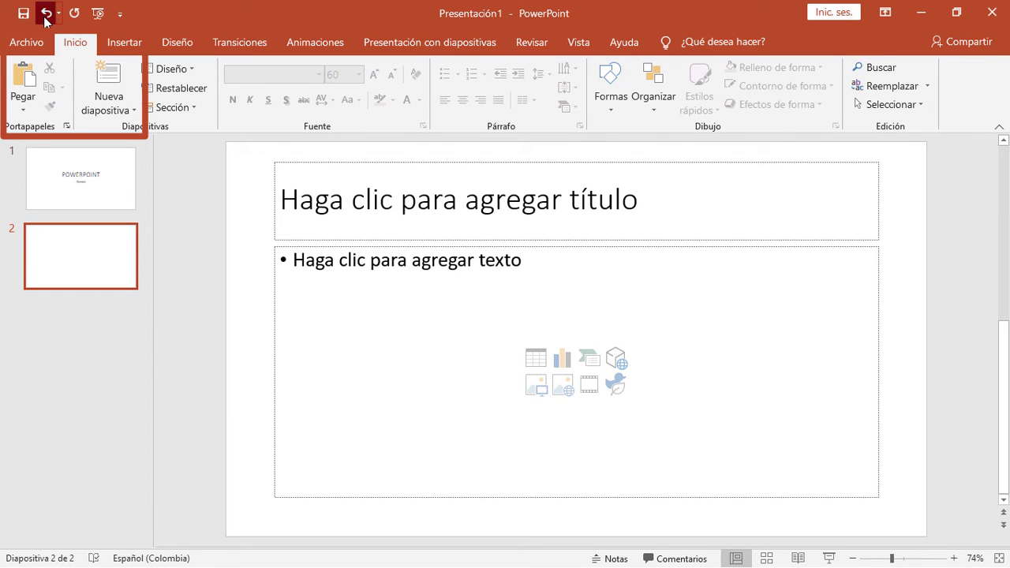
left_click(175, 70)
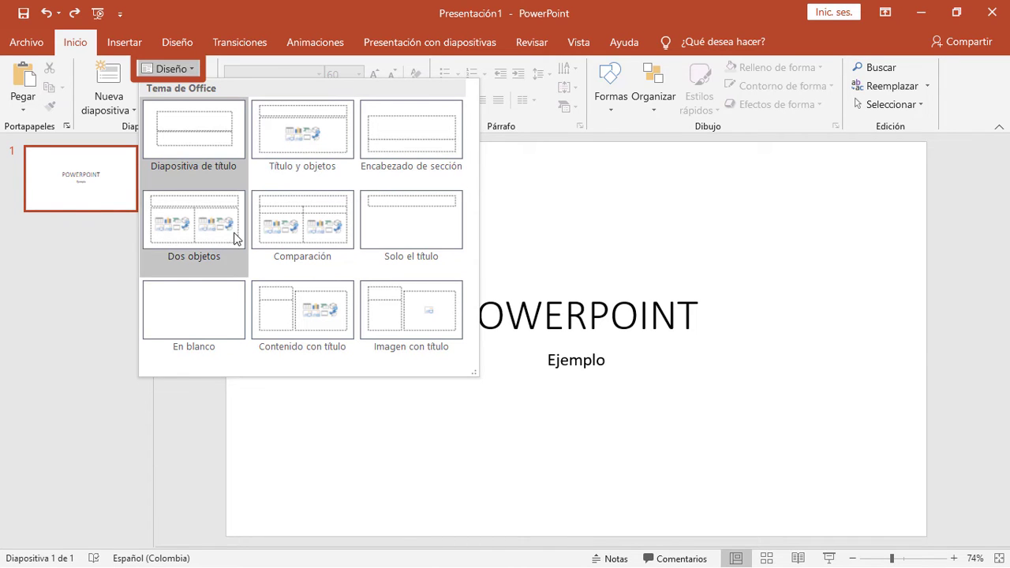
Step: Close the slide layout gallery and show the Insertar commands
left_click(192, 70)
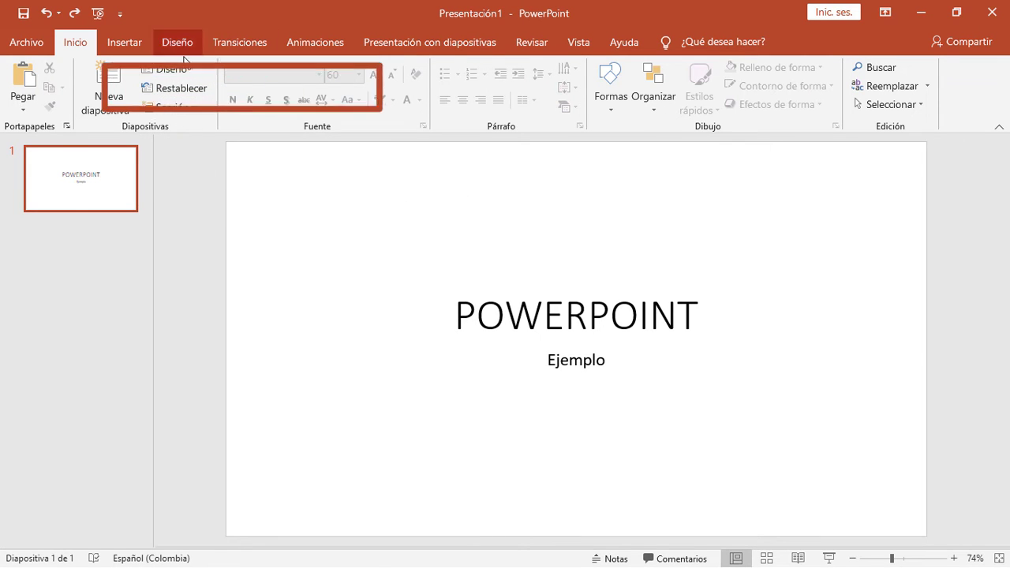
left_click(139, 43)
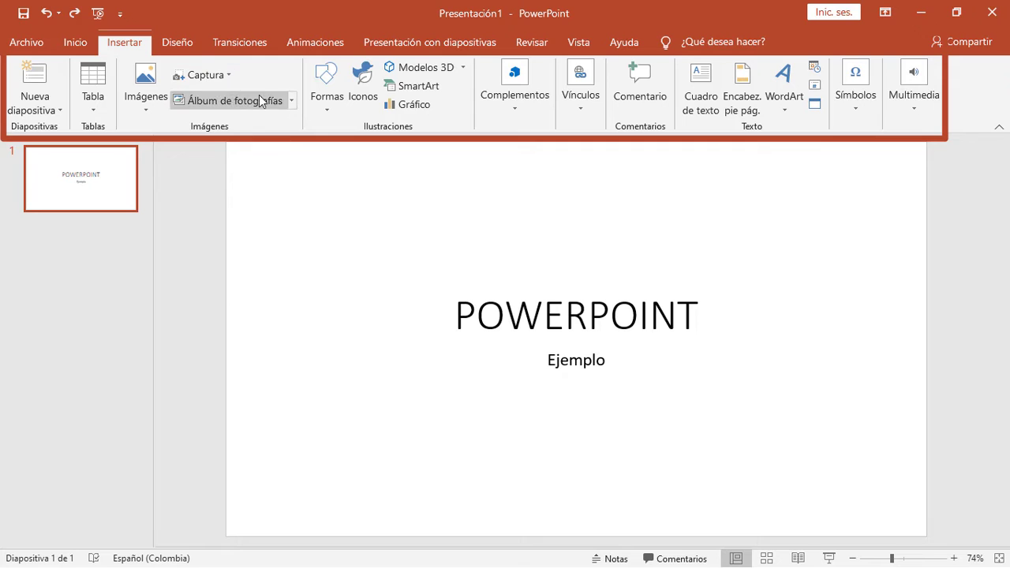
left_click(333, 84)
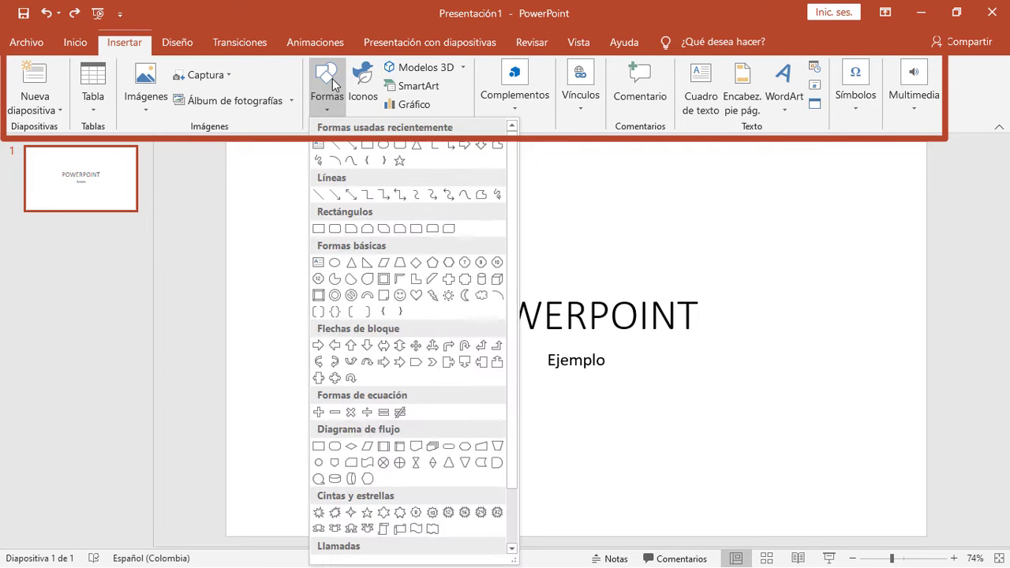
left_click(333, 84)
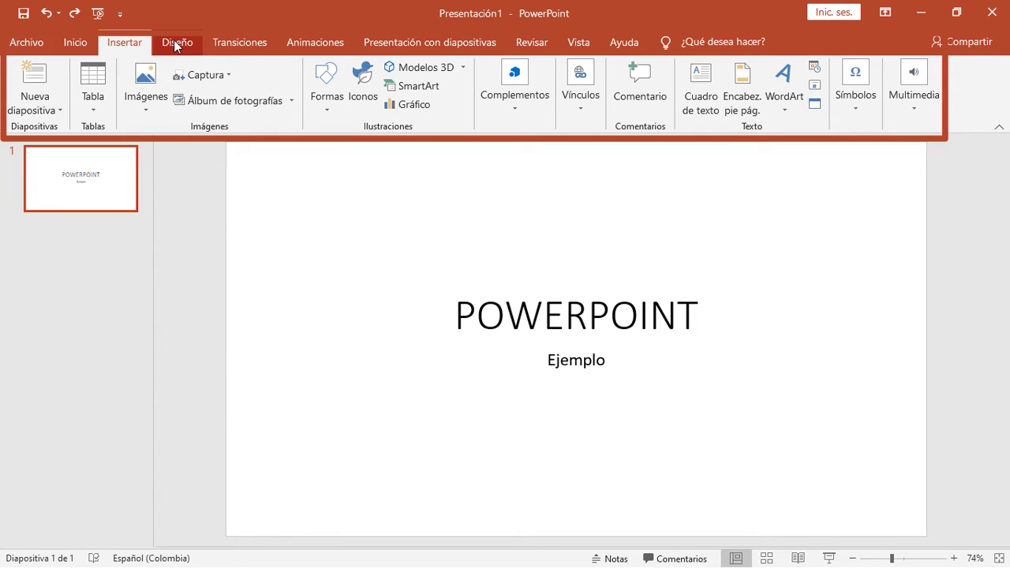
Step: Show the Diseño themes, preview the Variantes colour schemes, then close that menu
left_click(179, 46)
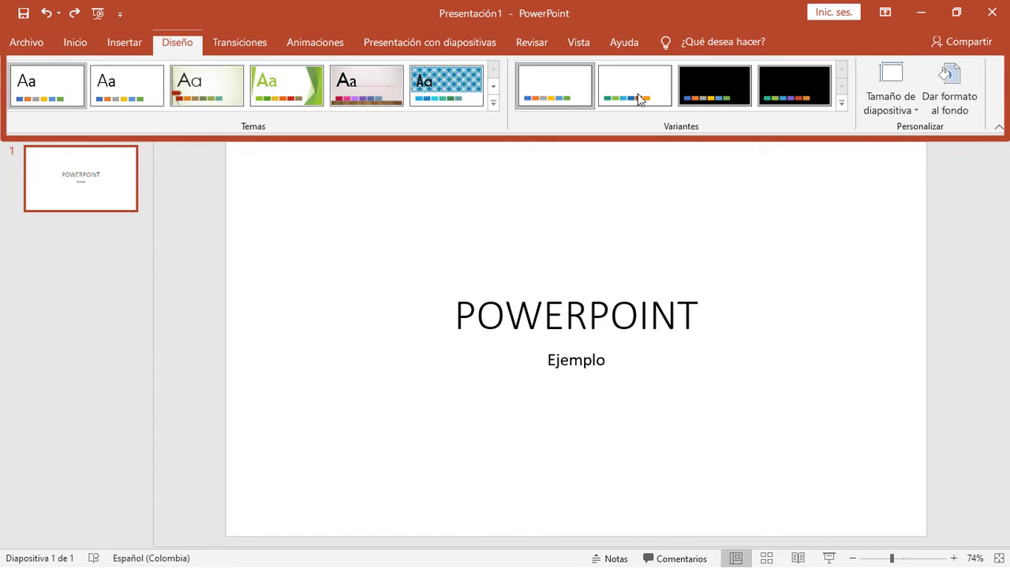
left_click(842, 111)
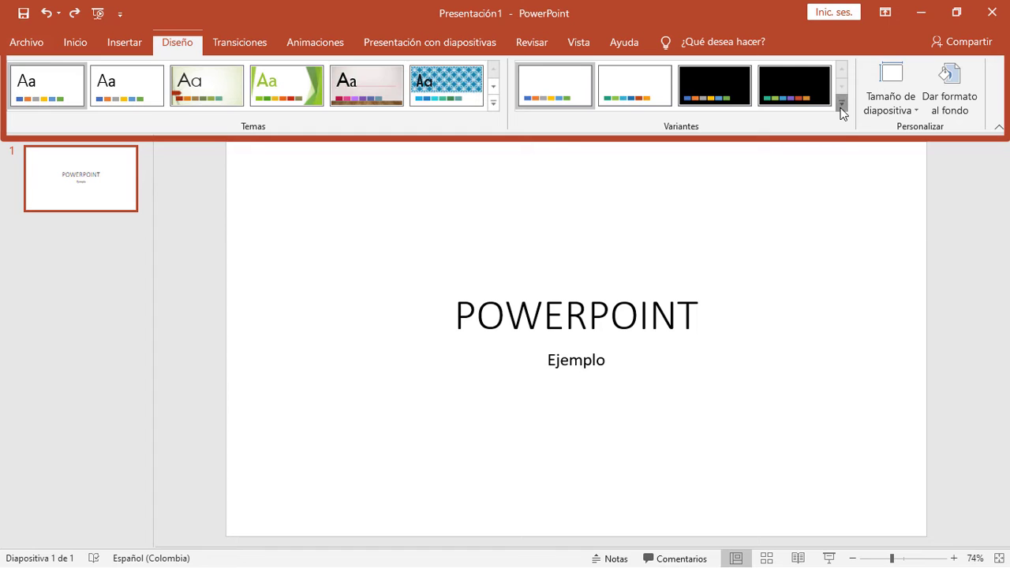
mouse_move(593, 124)
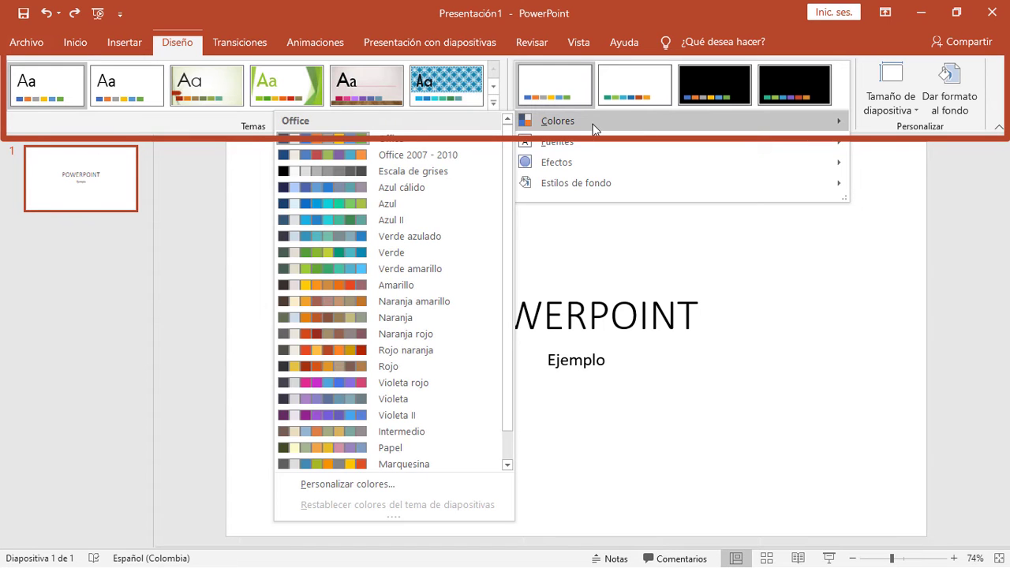
left_click(192, 193)
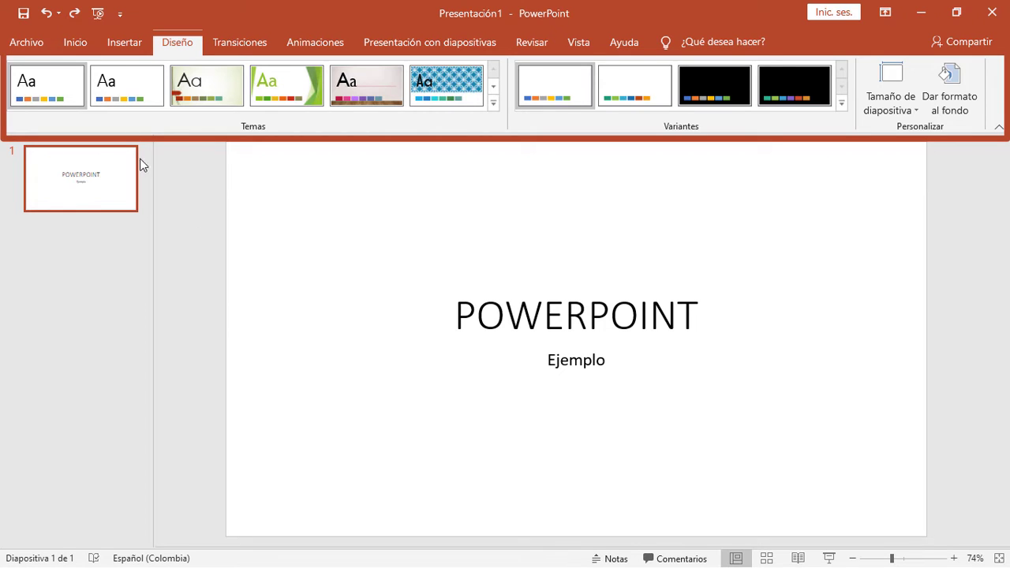
Step: Browse Transiciones, Animaciones and Presentación con diapositivas, selecting the title and subtitle, ending on Revisar
left_click(249, 46)
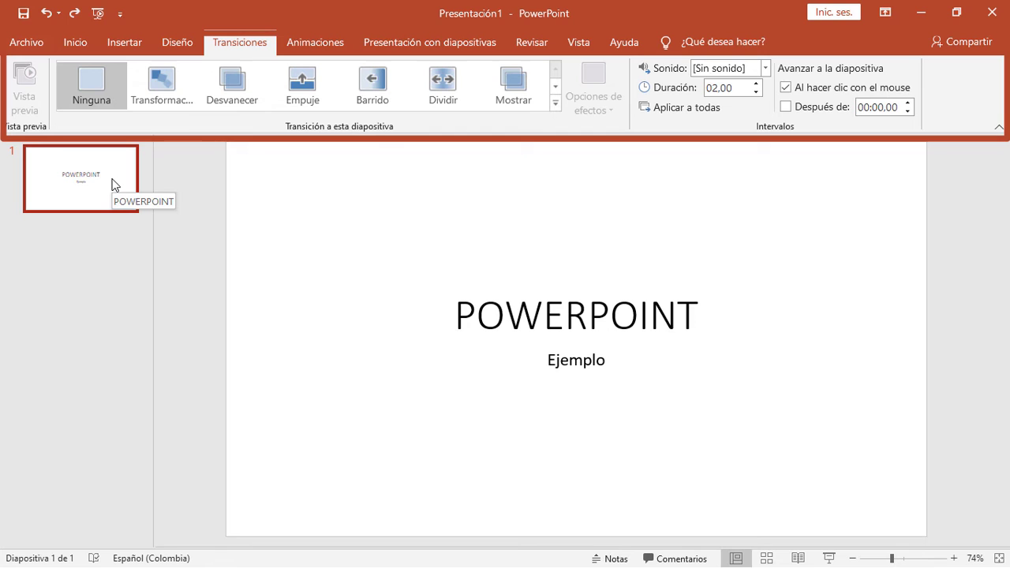
left_click(313, 48)
left_click(530, 307)
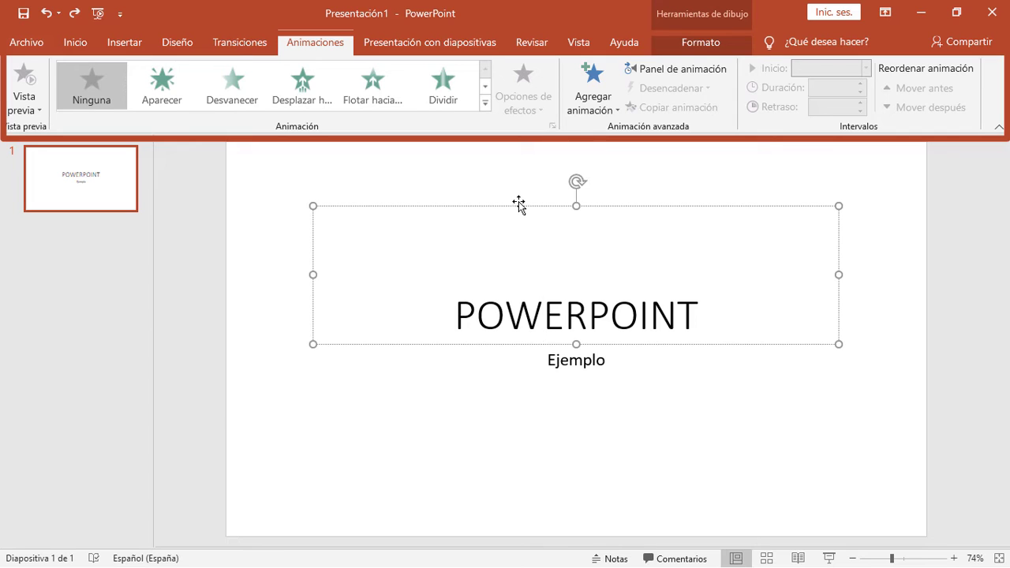
left_click(547, 361)
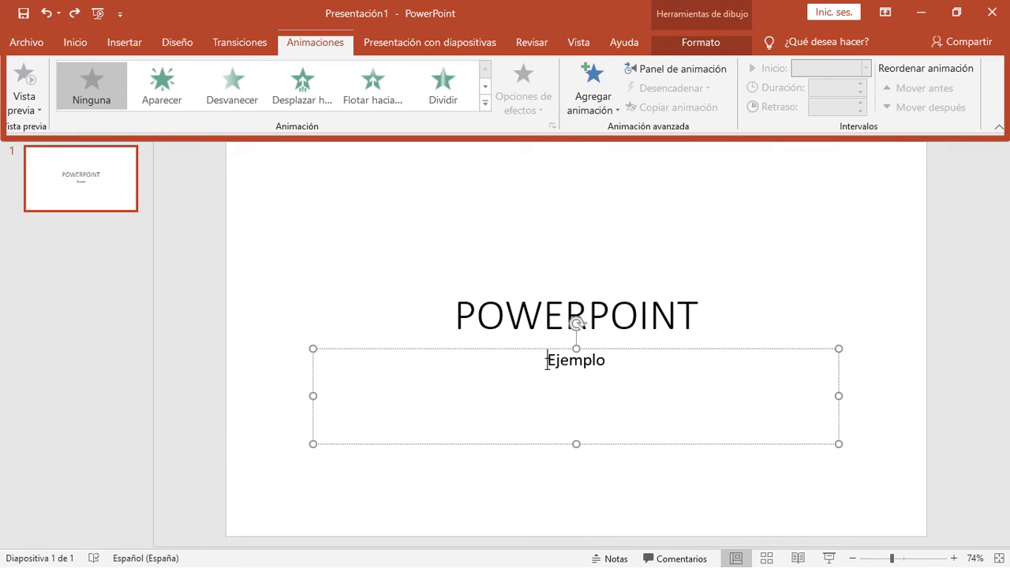
left_click(429, 42)
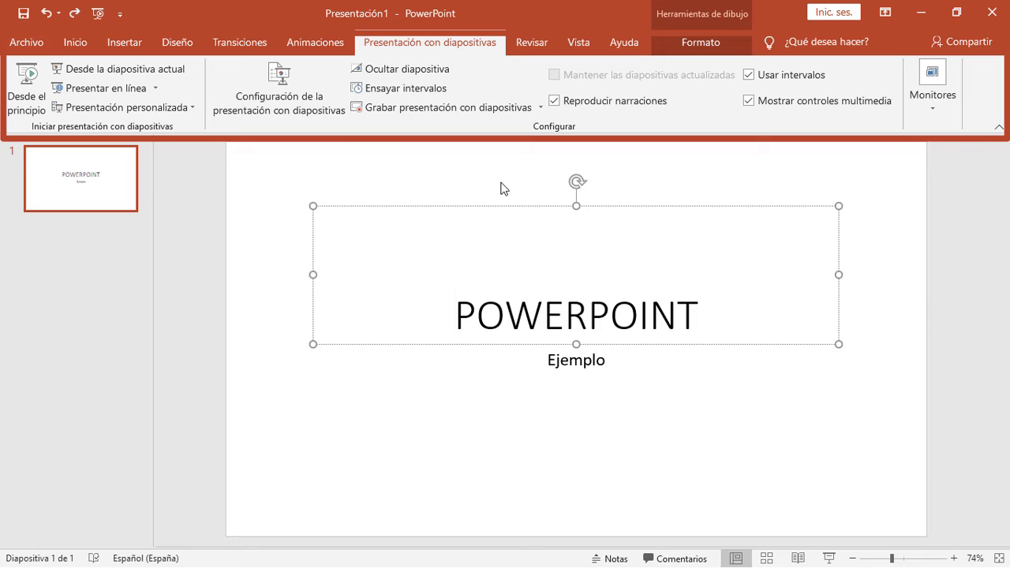
left_click(532, 42)
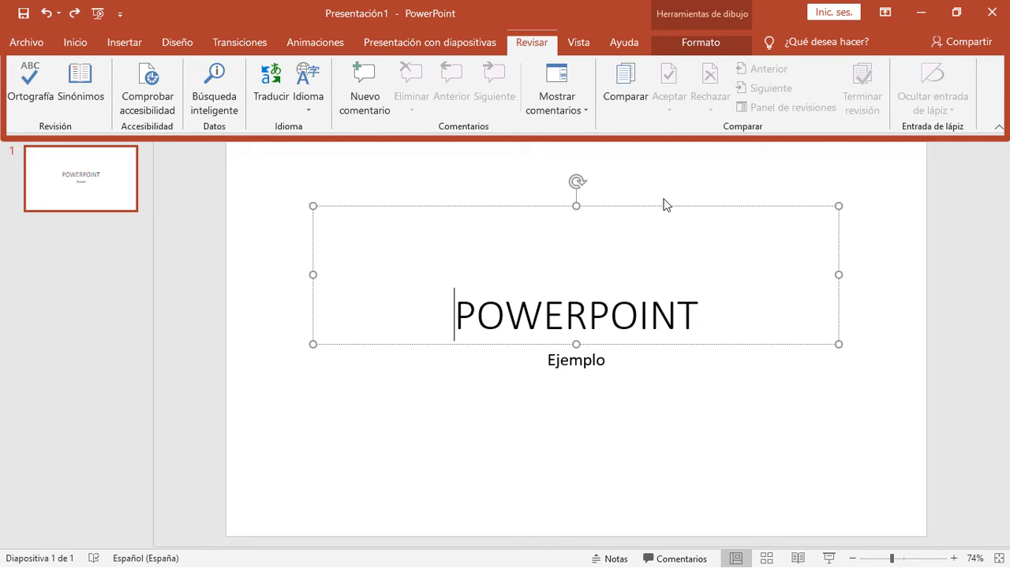
Step: Look through the Vista and Ayuda options, then show the title box's Formato drawing tools
left_click(577, 44)
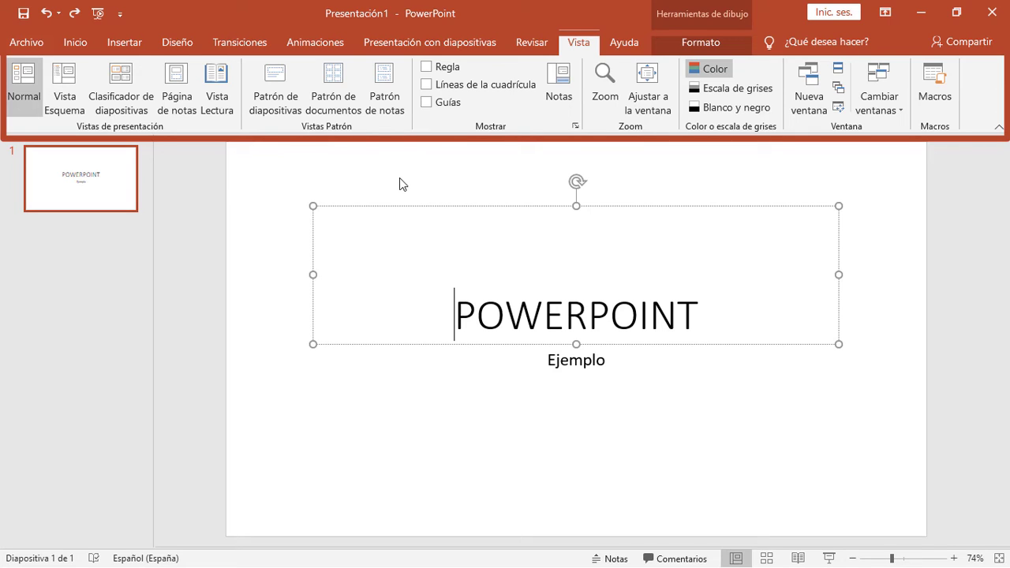
left_click(631, 48)
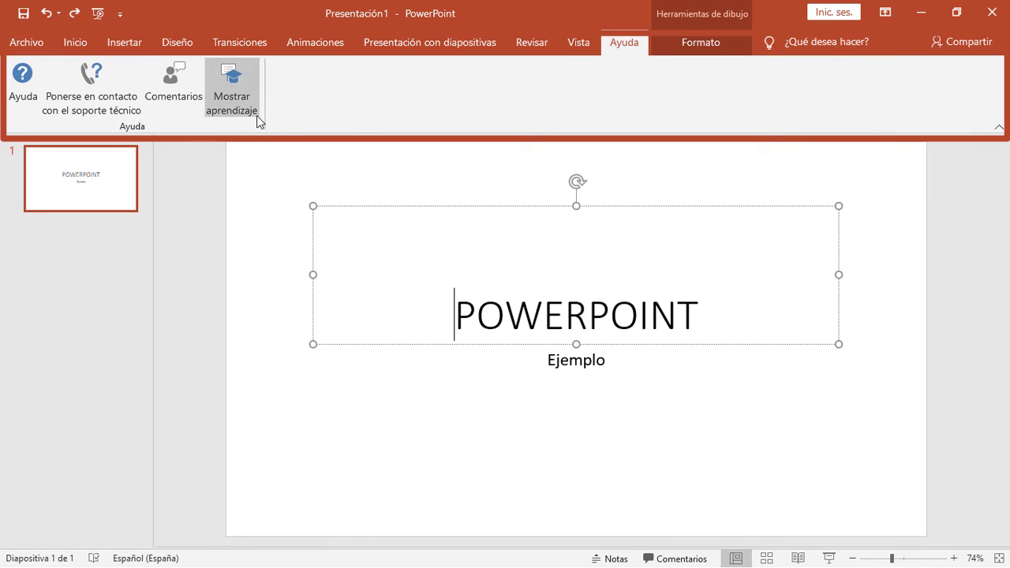
left_click(690, 46)
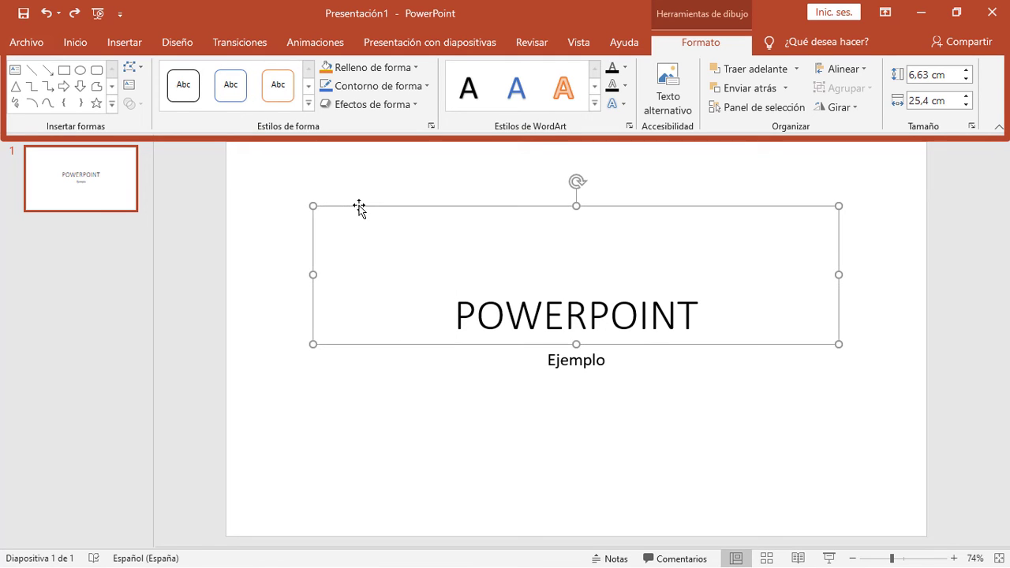
left_click(606, 367)
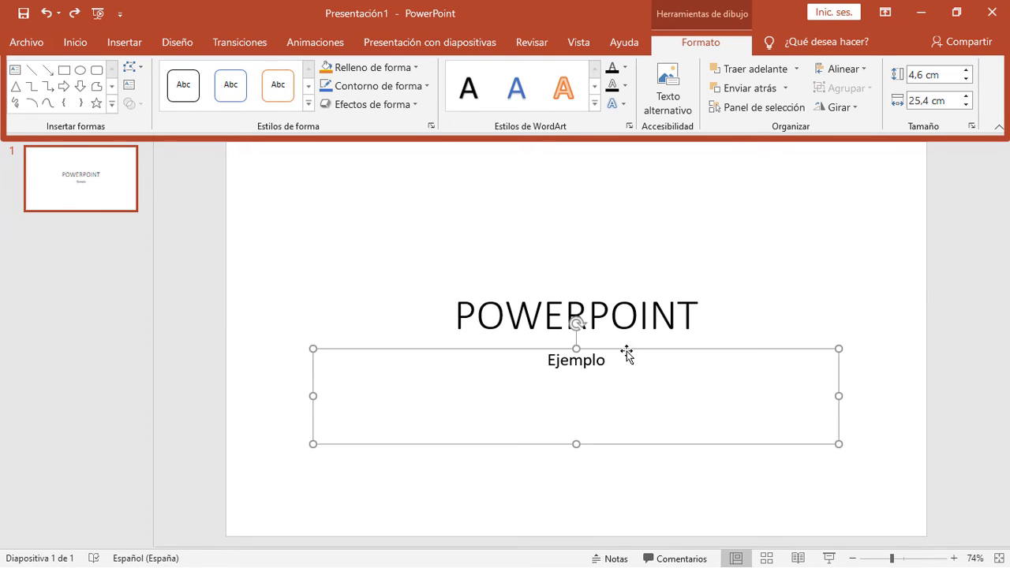
left_click(344, 75)
left_click(396, 104)
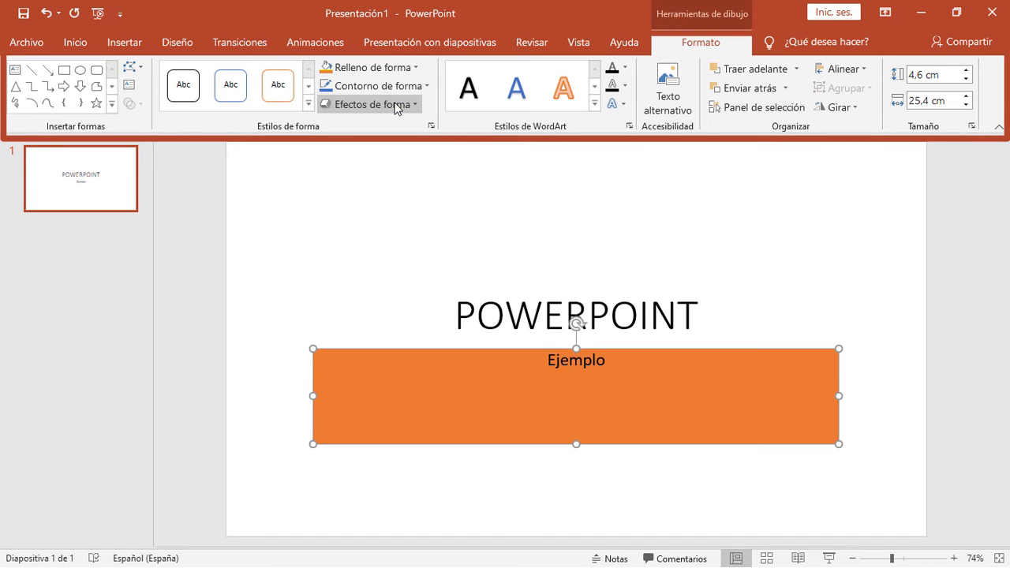
left_click(45, 13)
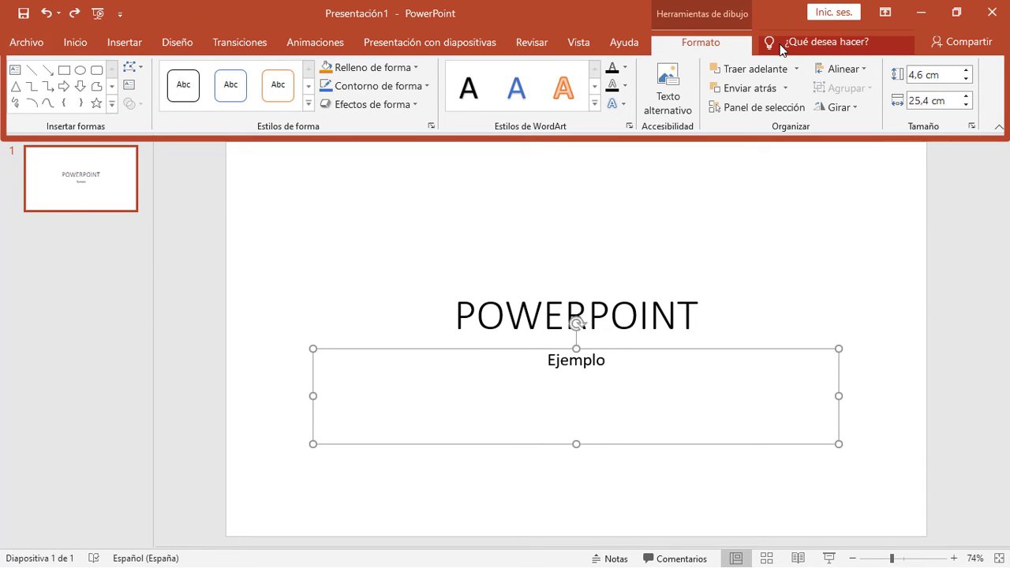
left_click(812, 44)
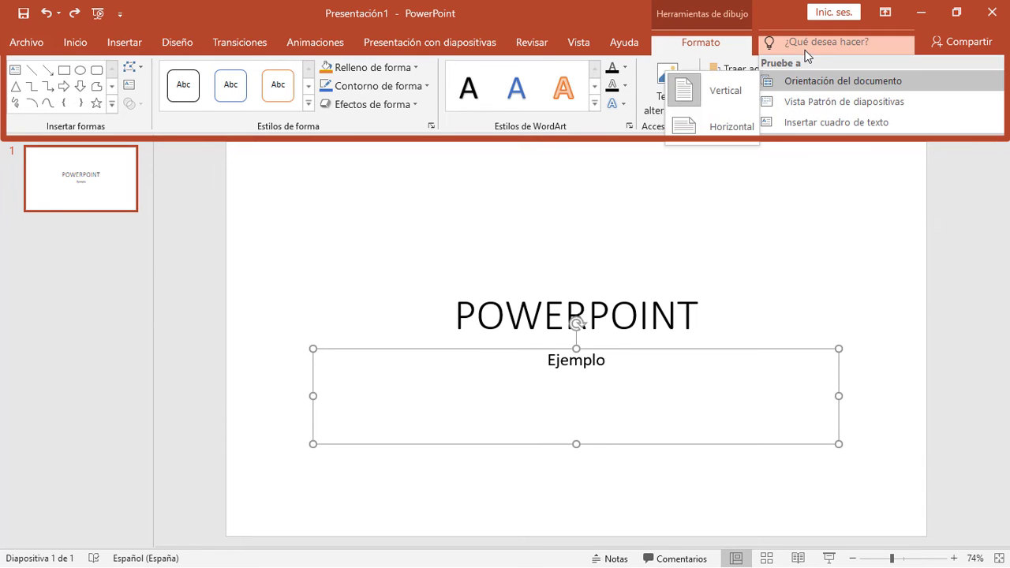
left_click(859, 230)
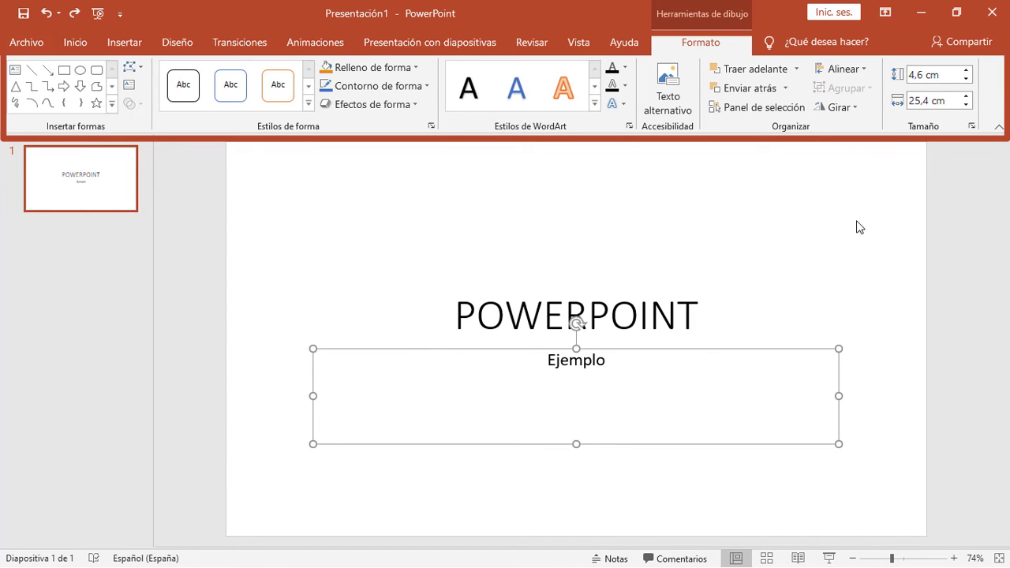
Step: Peek at Archivo, deselect the slide, and reach Guardar como for the unsaved Presentación1
left_click(28, 42)
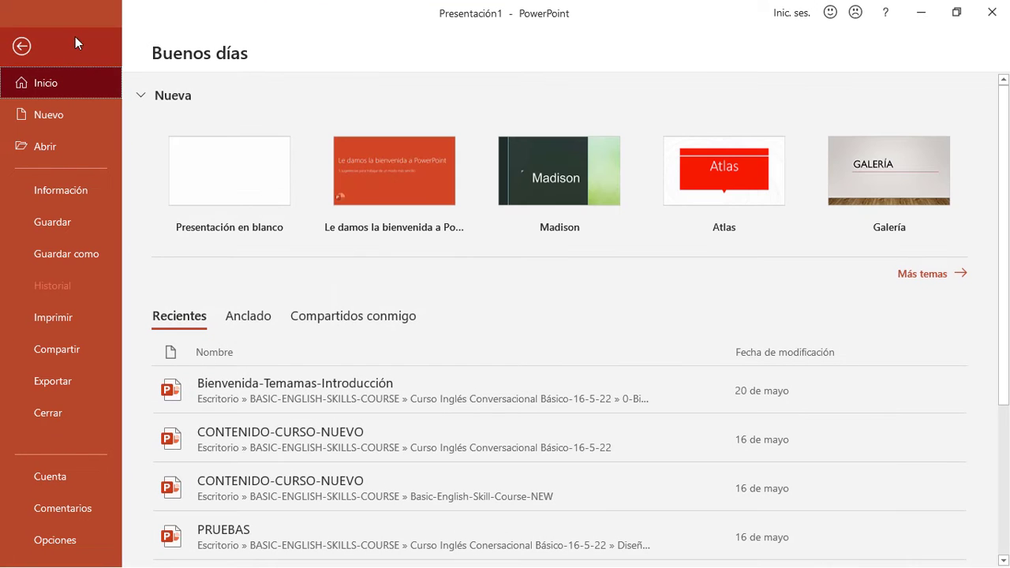
left_click(16, 43)
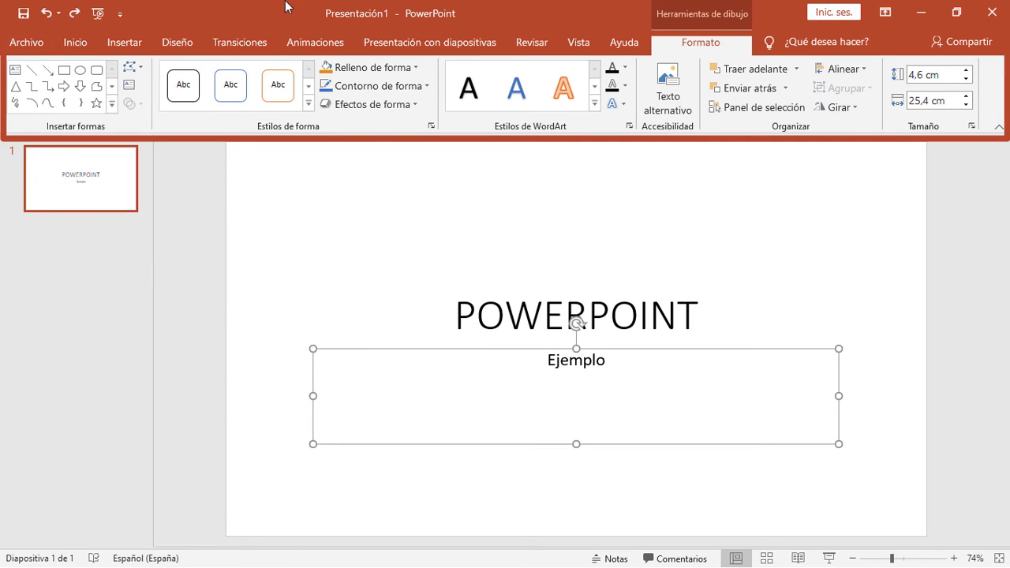
left_click(673, 282)
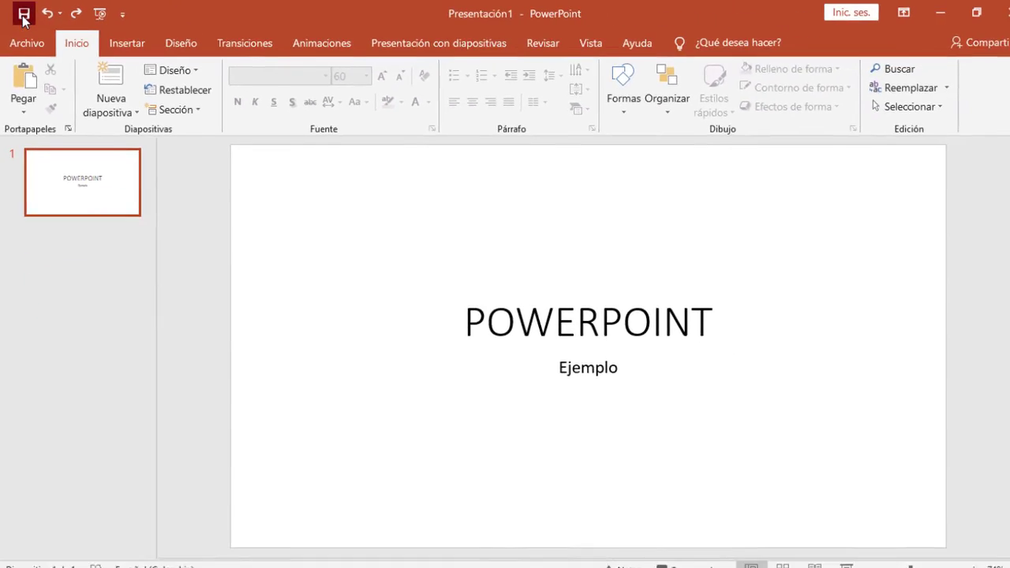
left_click(46, 33)
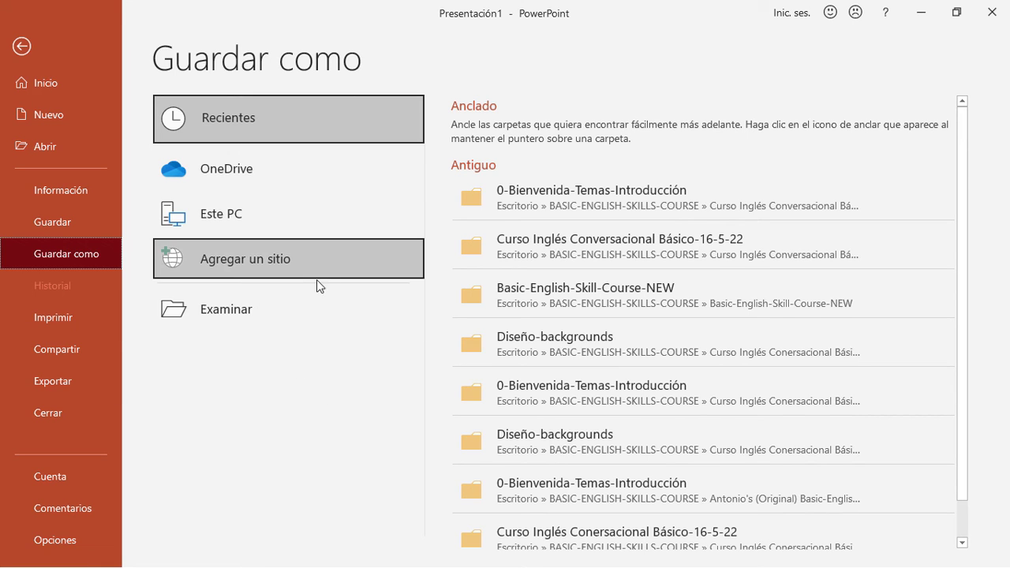
Step: Save the presentation to the Escritorio (desktop) under the file name Ejemplo-1
left_click(248, 307)
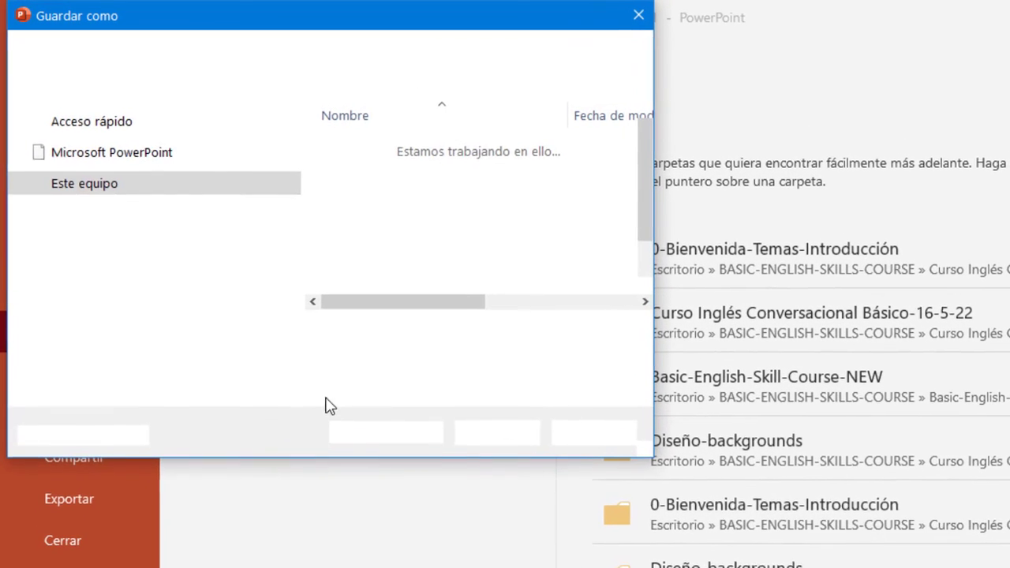
left_click_drag(294, 264, 303, 142)
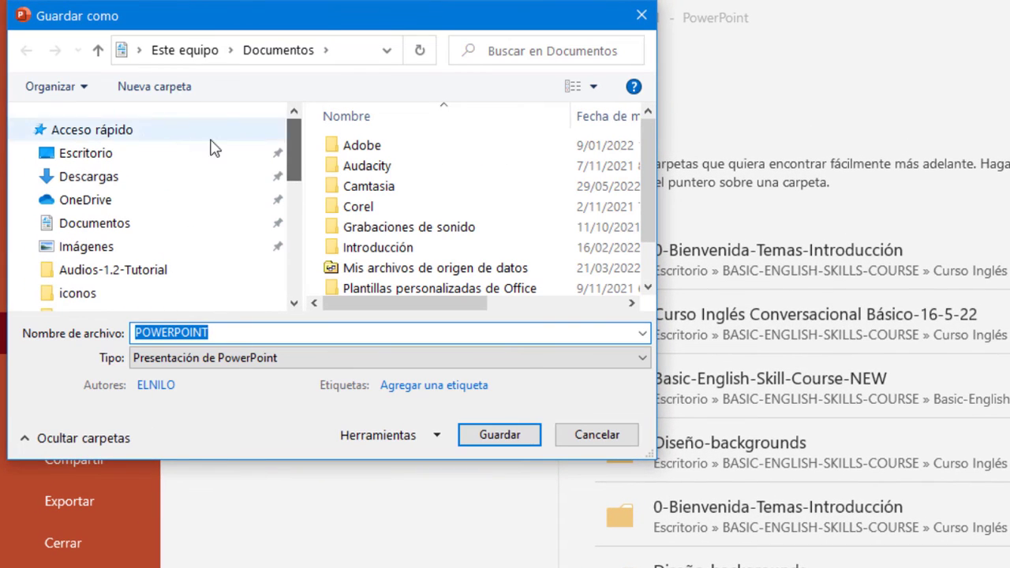
left_click(138, 153)
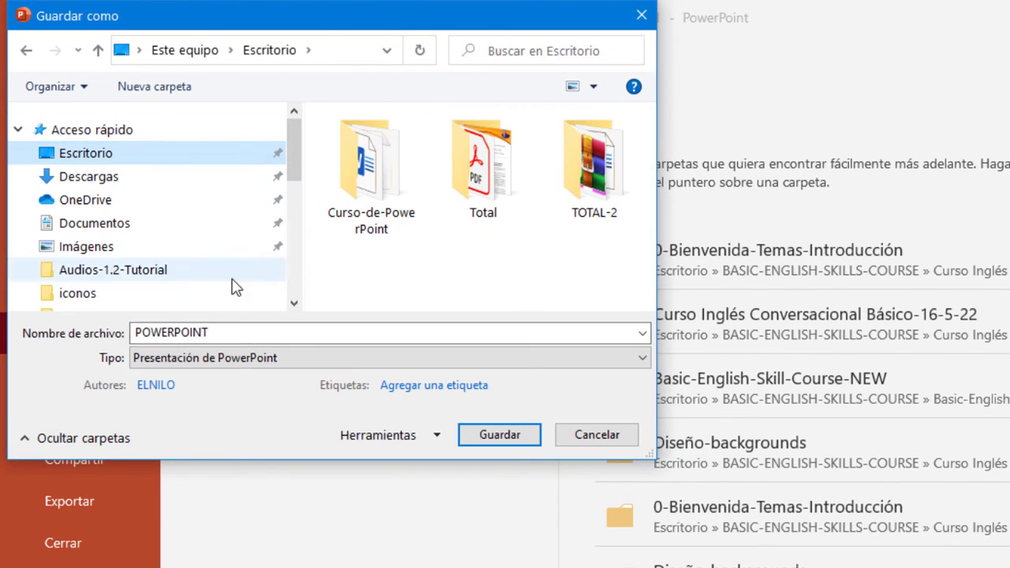
left_click(243, 326)
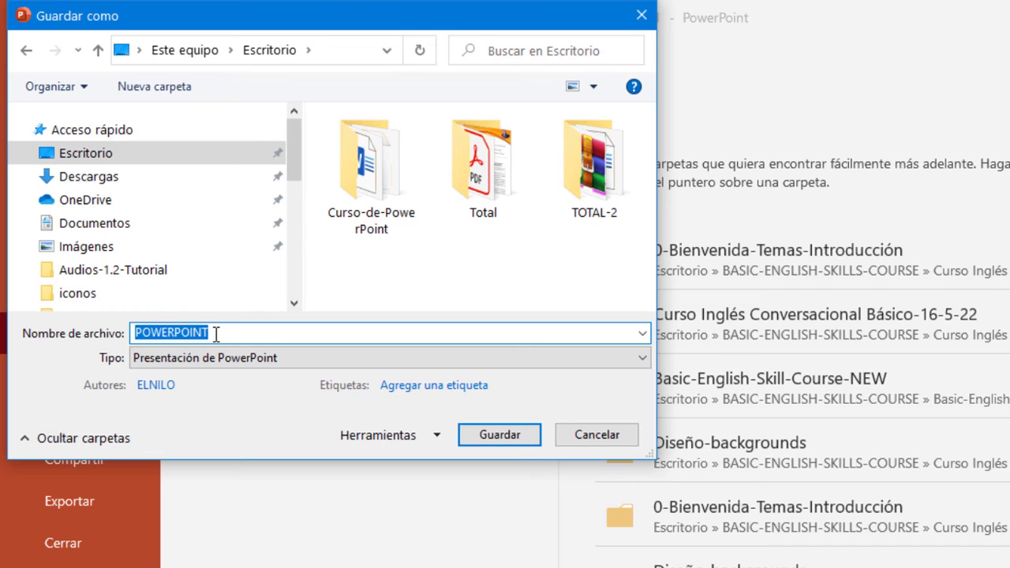
type("Ejemplo-1")
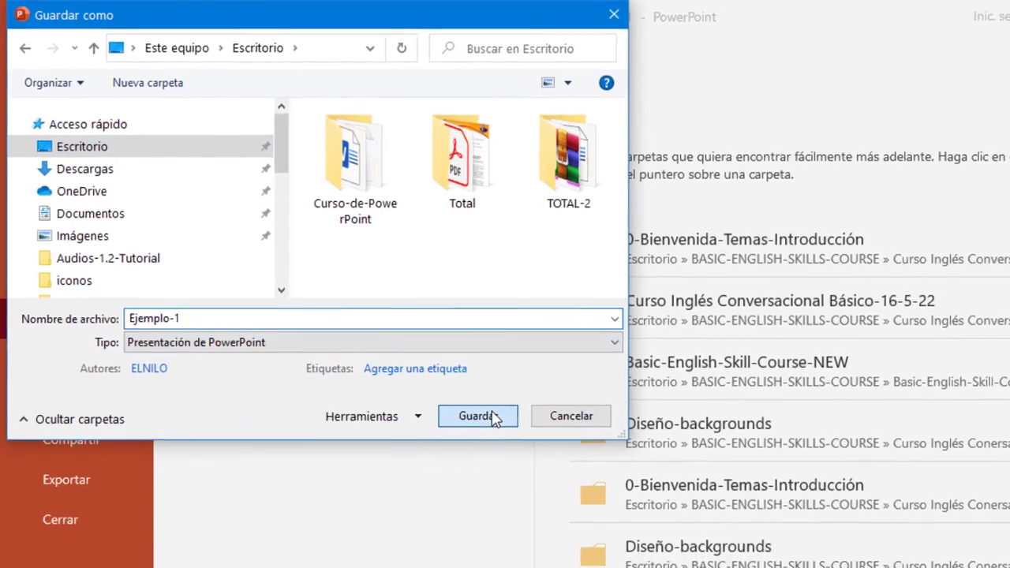
left_click(492, 414)
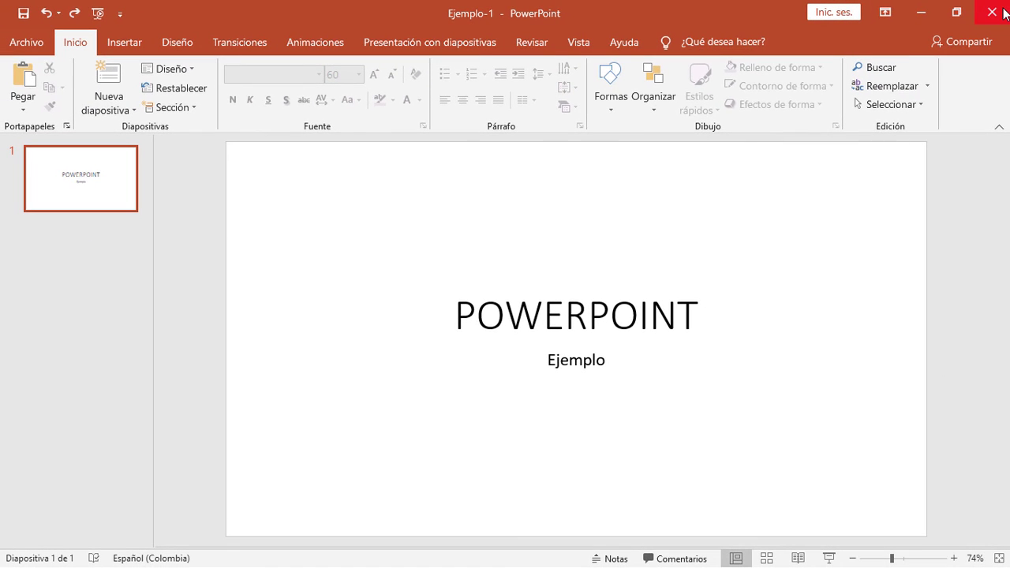
Step: Close PowerPoint, move the Ejemplo-1 file beside the PowerPoint shortcut, and reopen it
left_click(1003, 13)
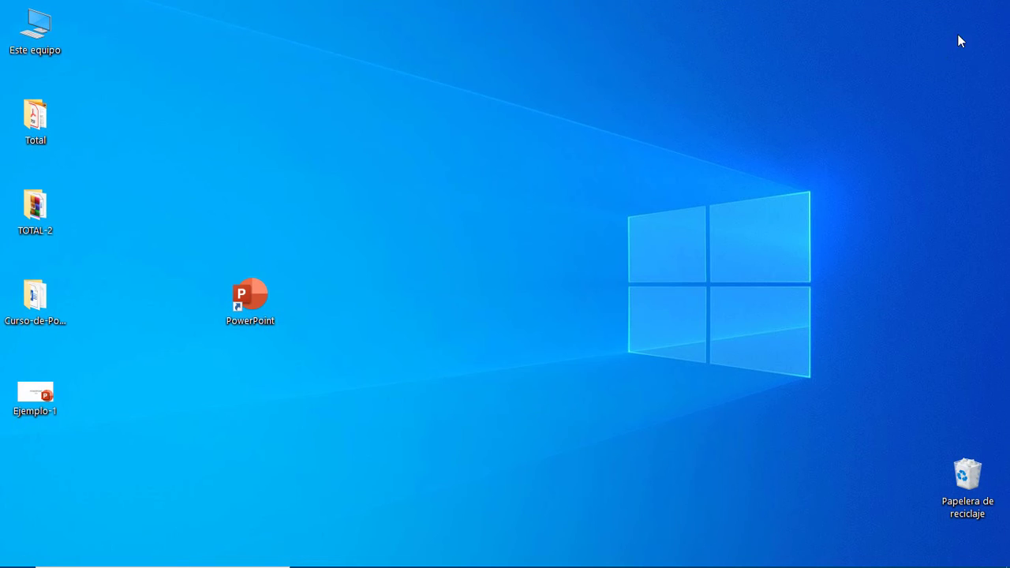
mouse_move(35, 394)
left_mouse_down()
mouse_move(324, 308)
mouse_move(31, 387)
left_mouse_up()
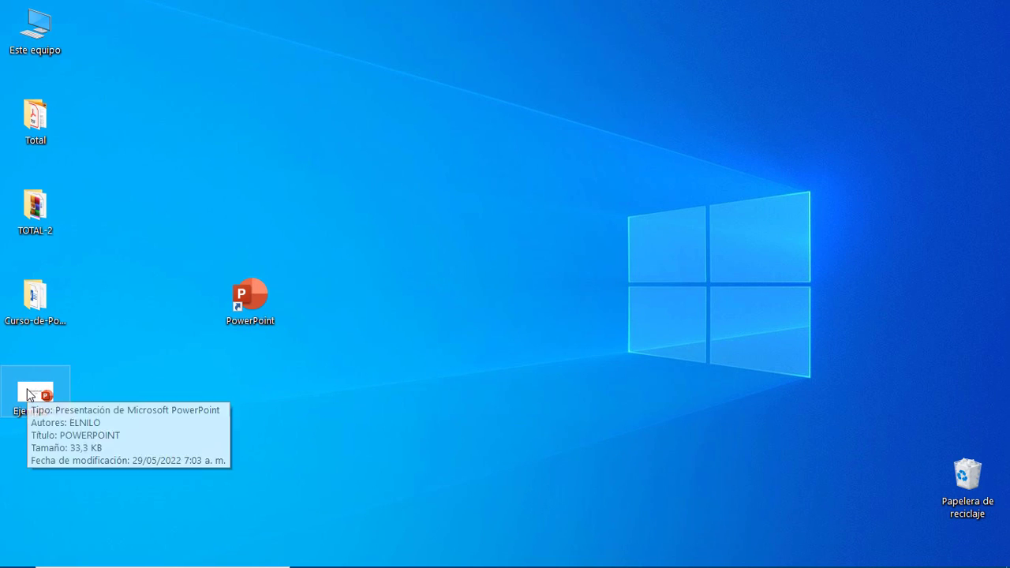
left_click_drag(30, 393, 322, 305)
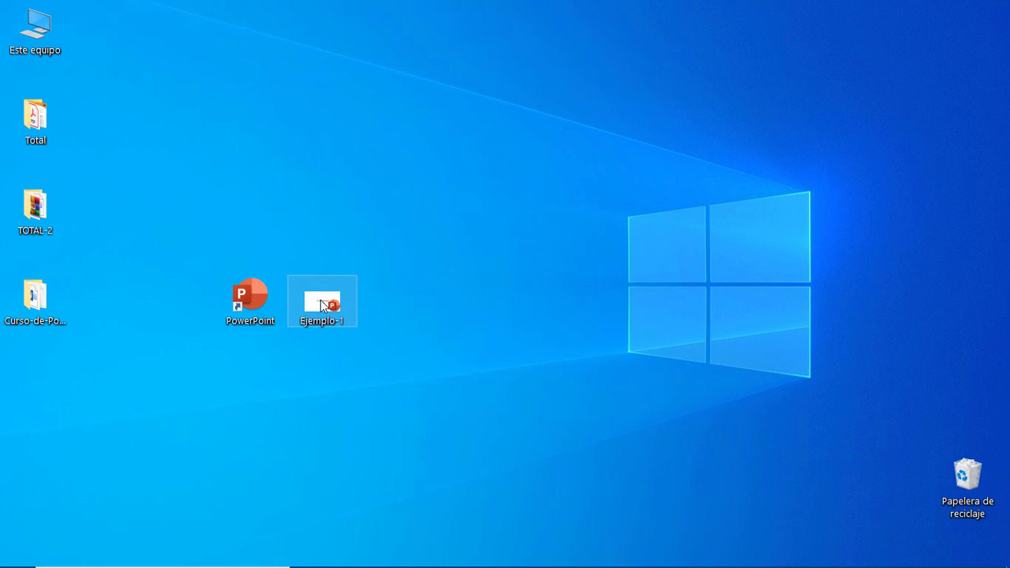
double_click(323, 306)
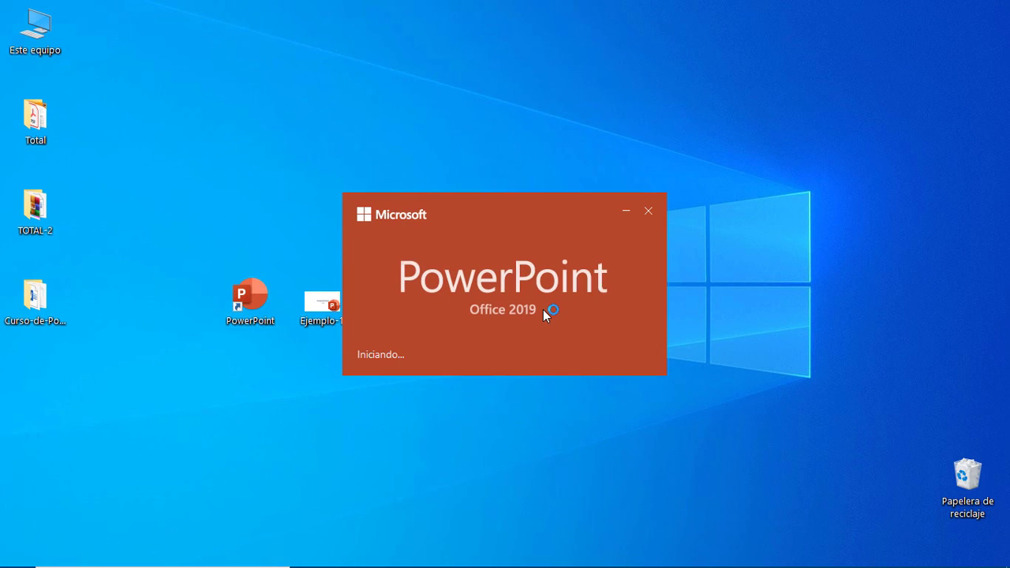